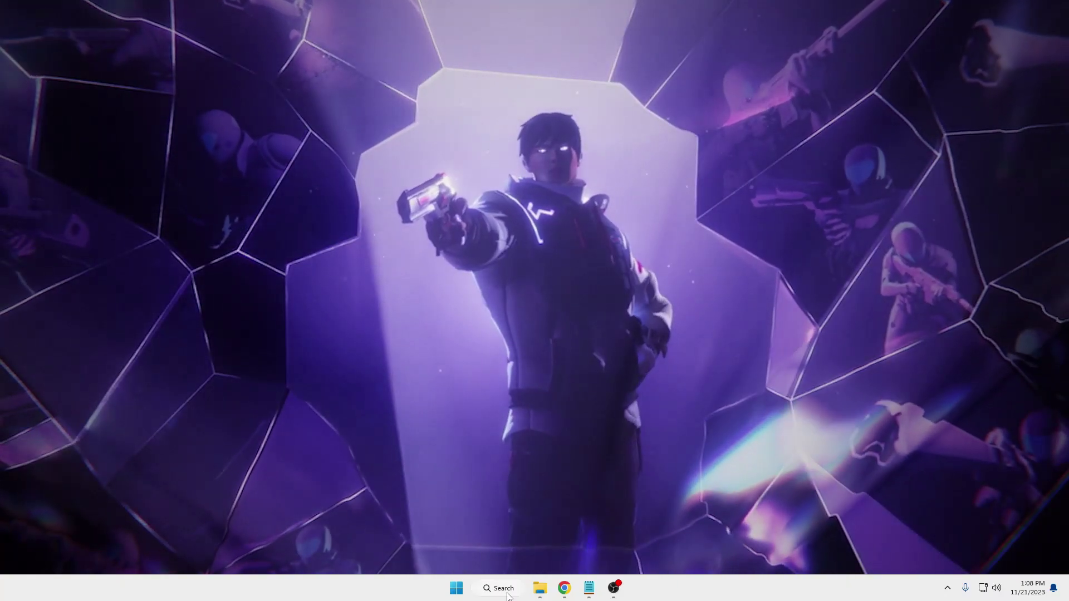
# - Run sfc /scannow from an administrator Command Prompt found via search
pyautogui.click(512, 591)
pyautogui.write('cmd')
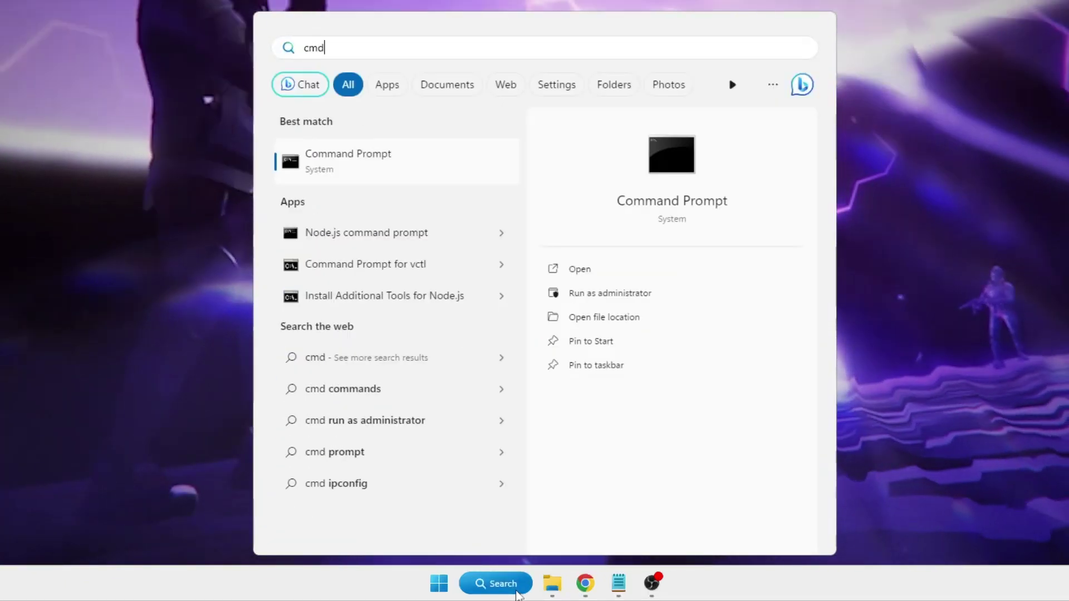
pyautogui.rightClick(361, 155)
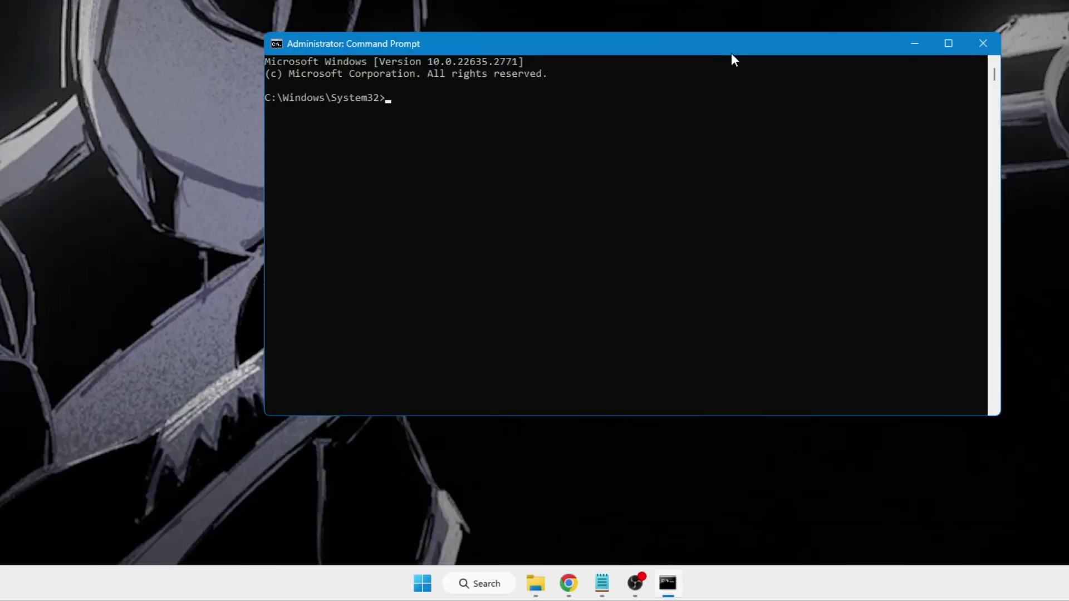
pyautogui.write('sfc')
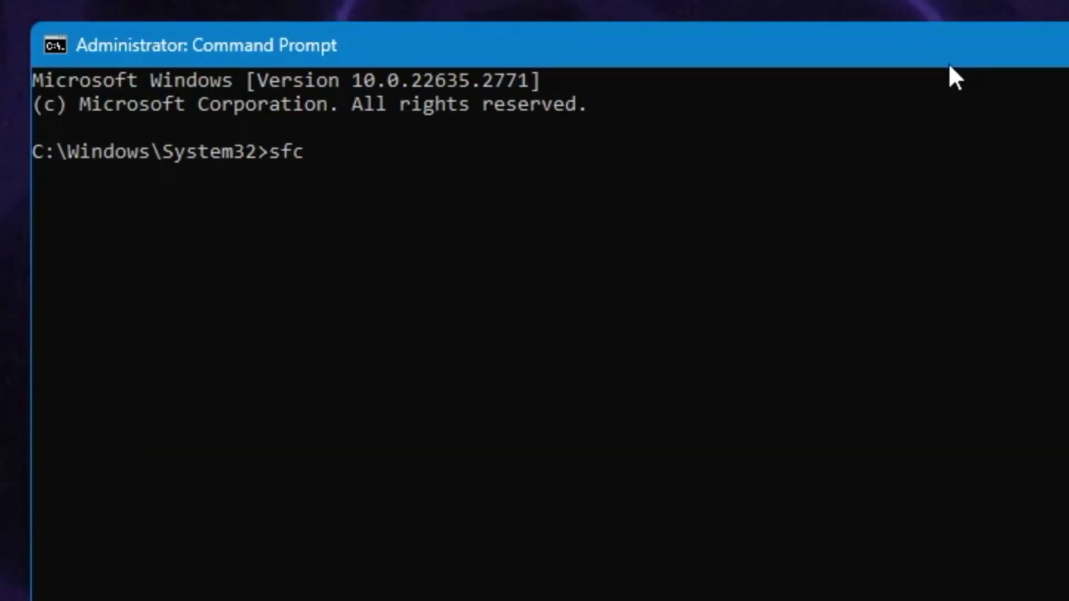
pyautogui.write(' /sca')
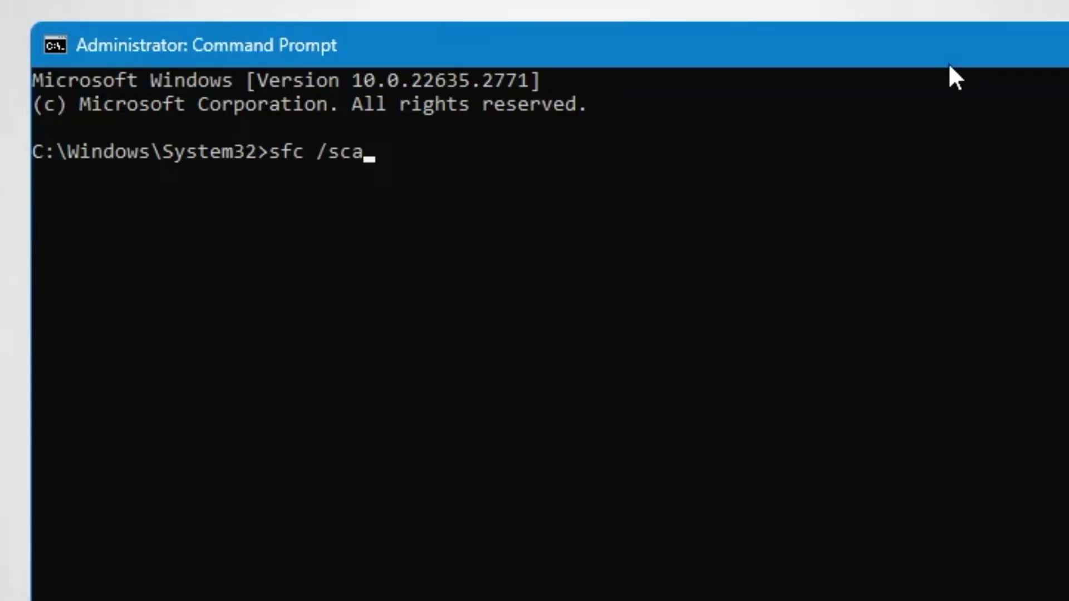
pyautogui.write('nnow')
pyautogui.press('Return')
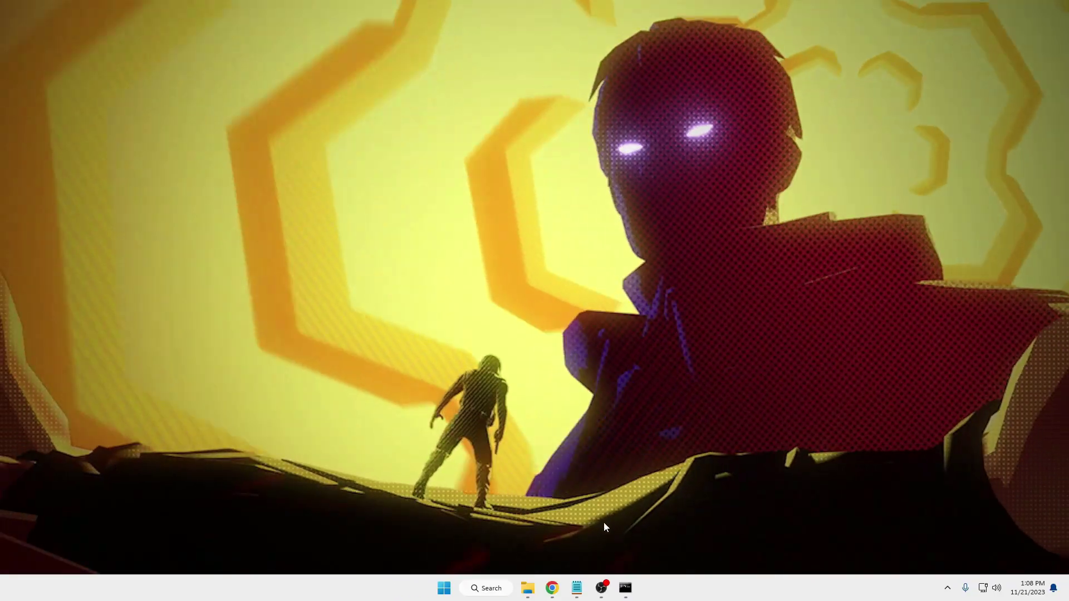
# - Go to Chrome's Privacy and security settings from the main menu
pyautogui.moveTo(551, 588)
pyautogui.click(617, 530)
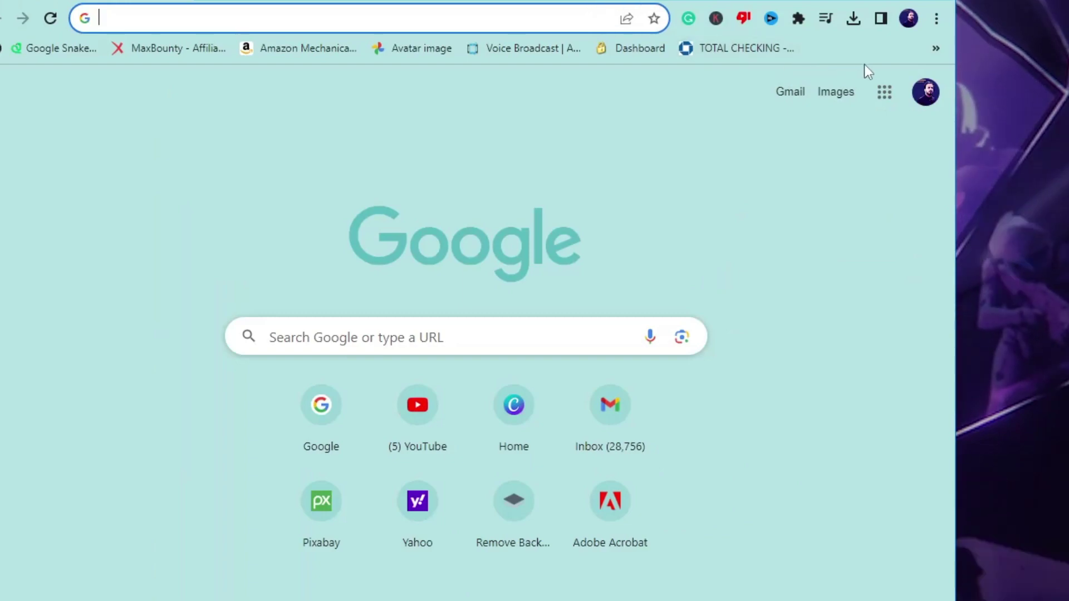
pyautogui.click(936, 17)
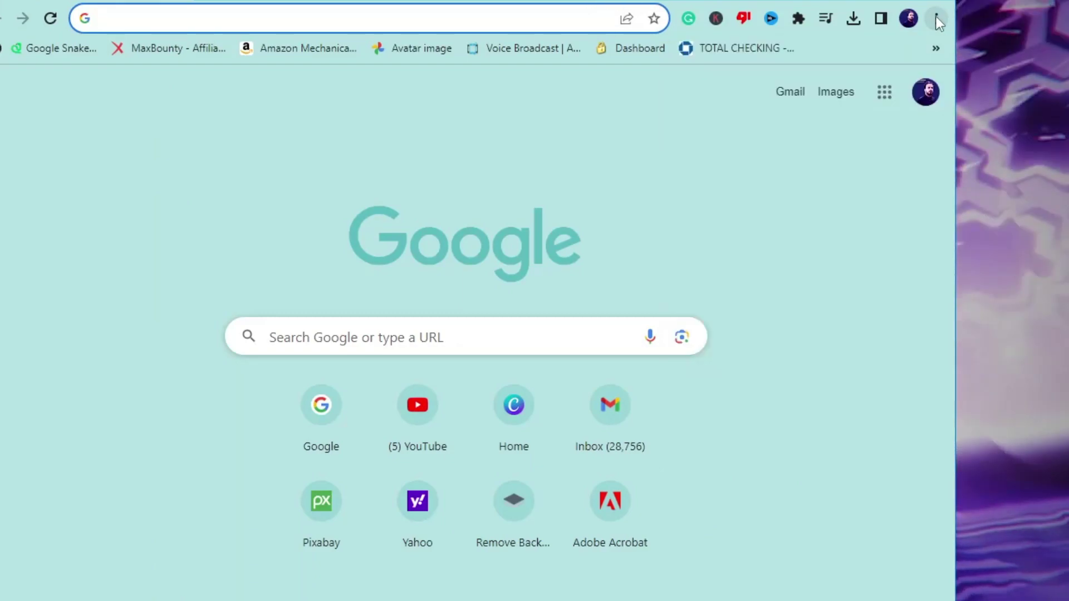
pyautogui.click(936, 17)
pyautogui.click(706, 365)
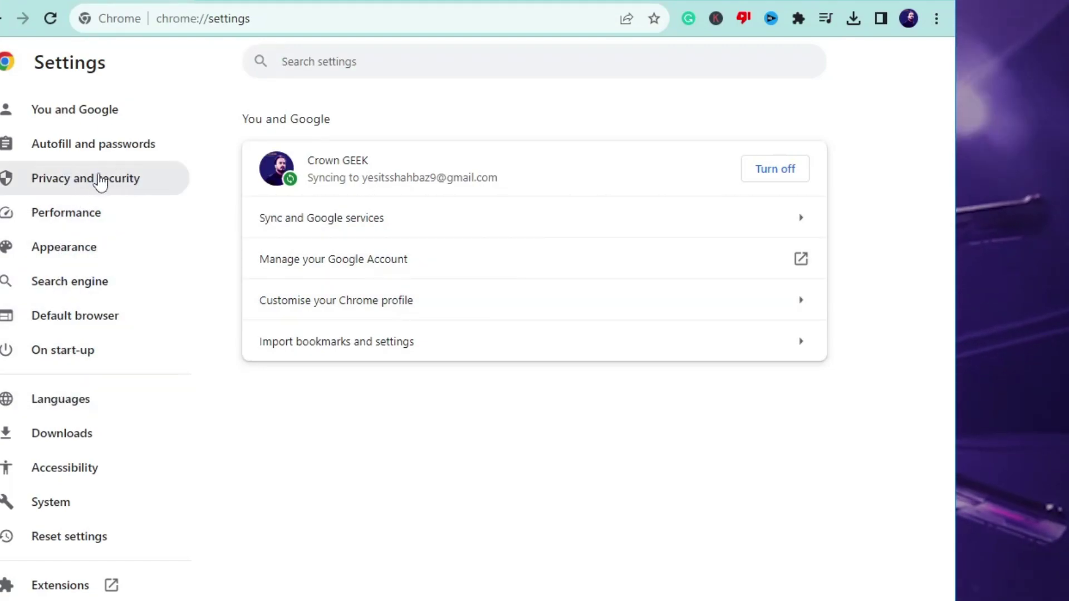
pyautogui.click(100, 183)
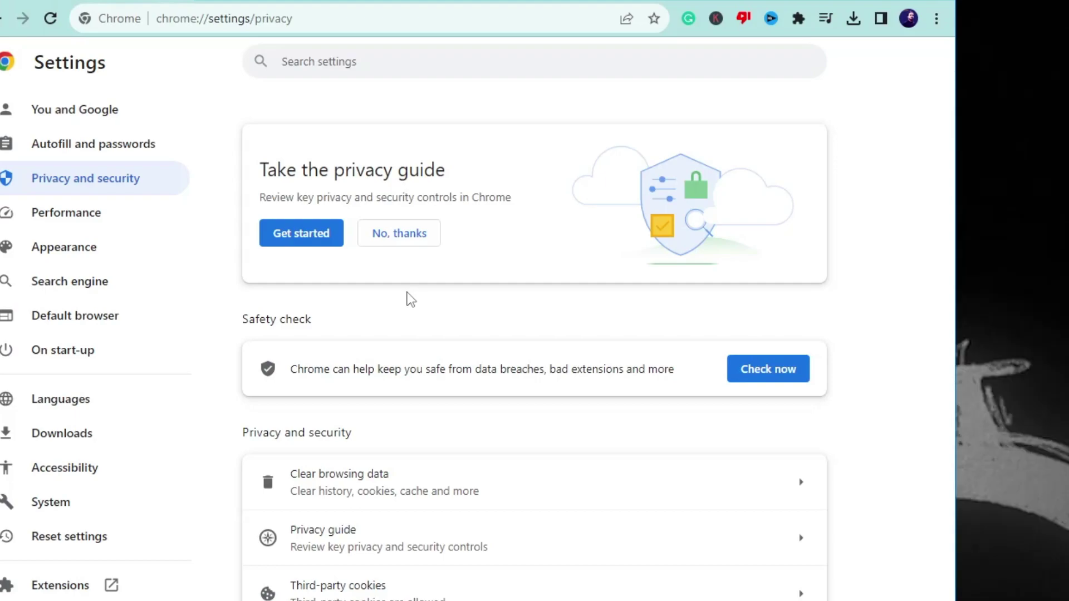
# - From Third-party cookies, show all sites' stored data and permissions
pyautogui.click(384, 594)
pyautogui.scroll(-2, 405, 541)
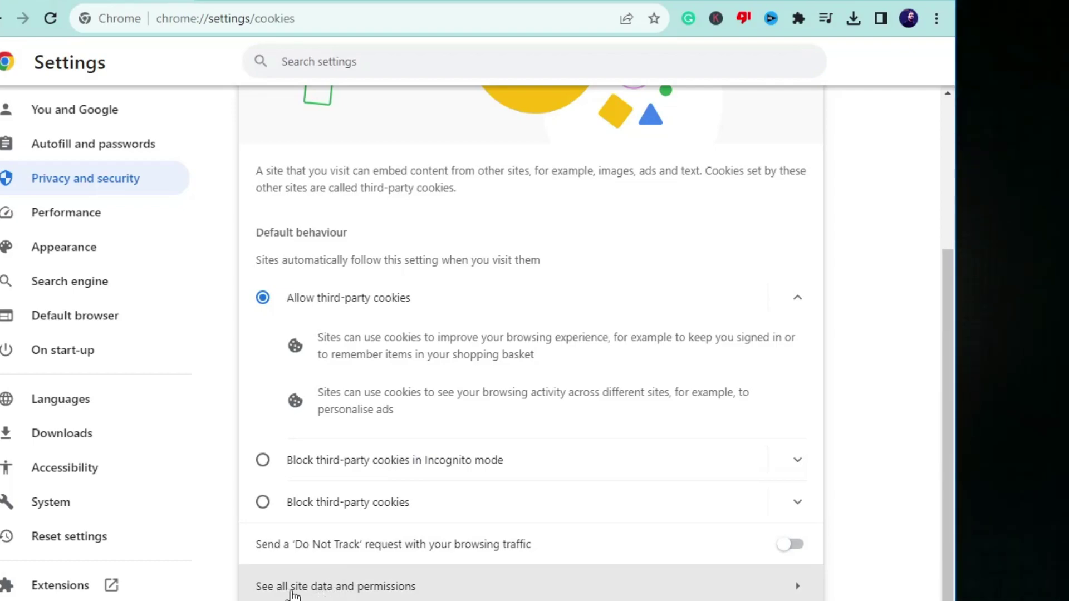
pyautogui.click(373, 588)
pyautogui.write('robl')
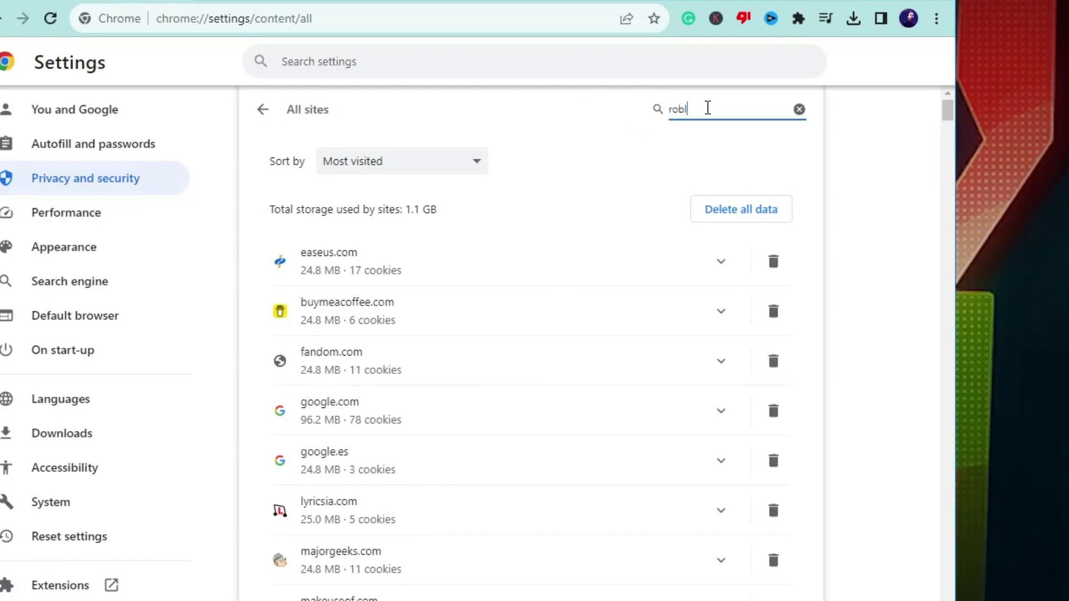
pyautogui.write('ox')
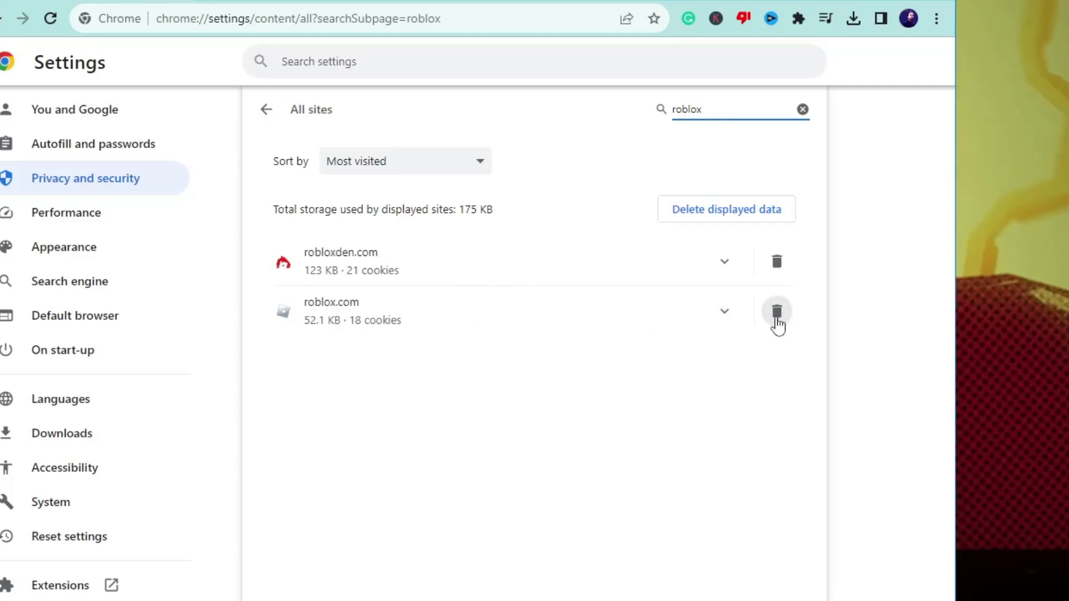
# - Delete the stored site data for roblox.com and robloxden.com, confirming each
pyautogui.click(777, 313)
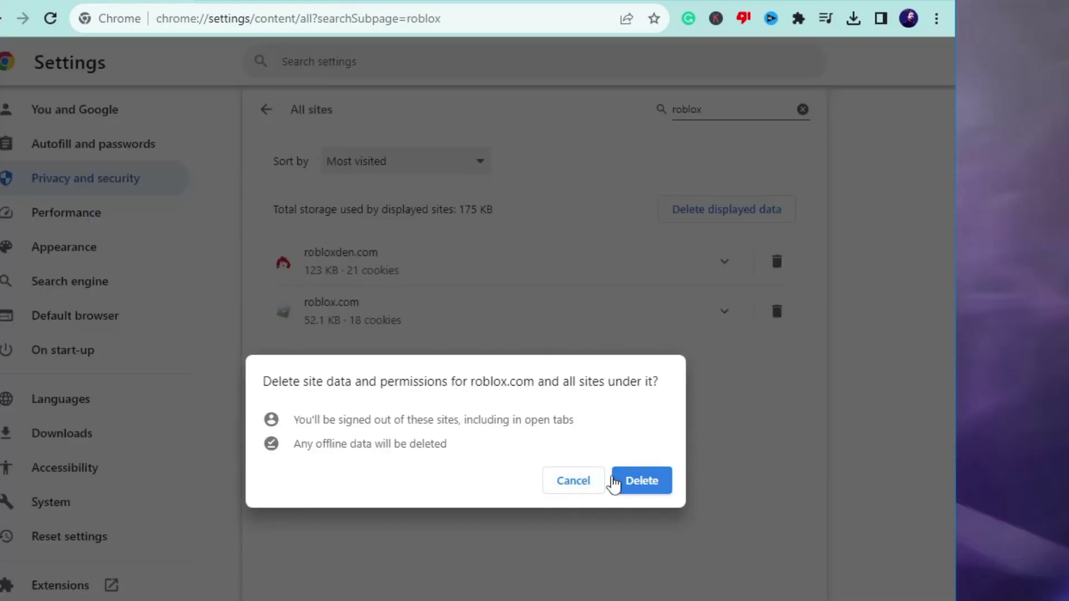
pyautogui.click(614, 483)
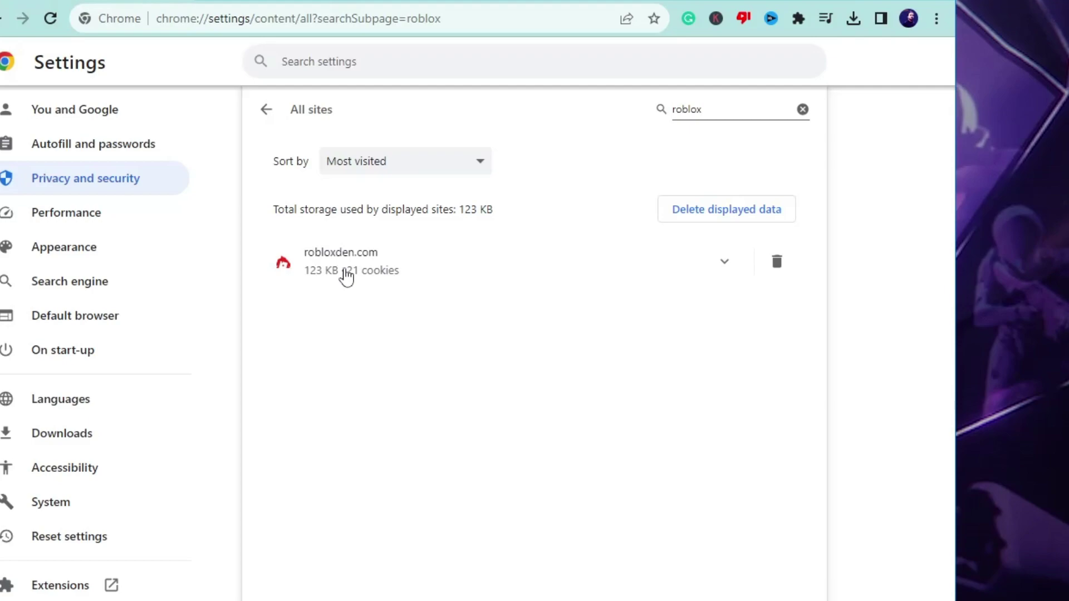
pyautogui.click(778, 263)
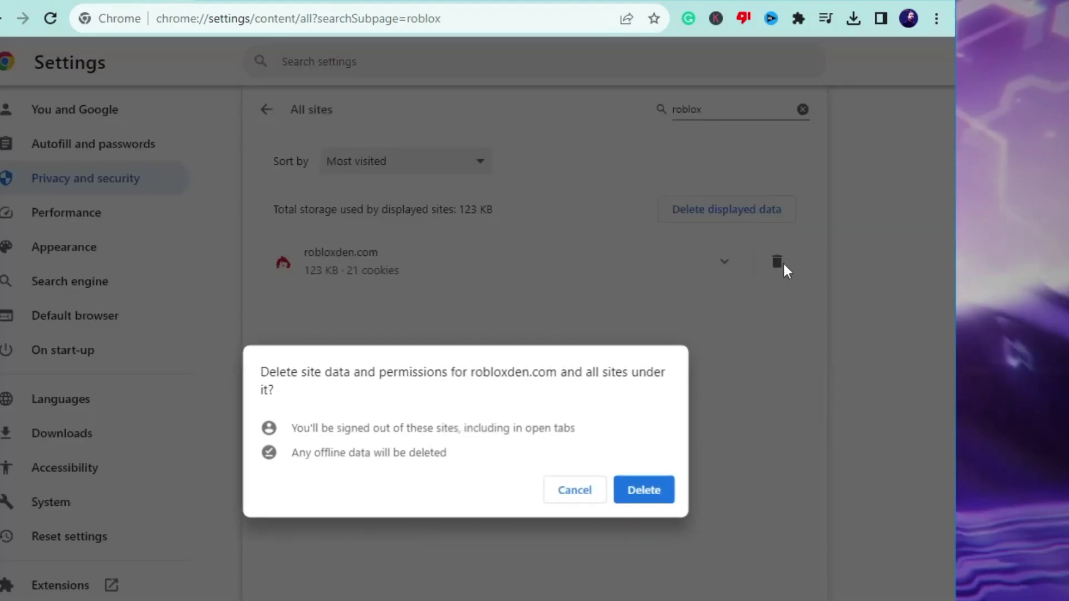
pyautogui.click(644, 489)
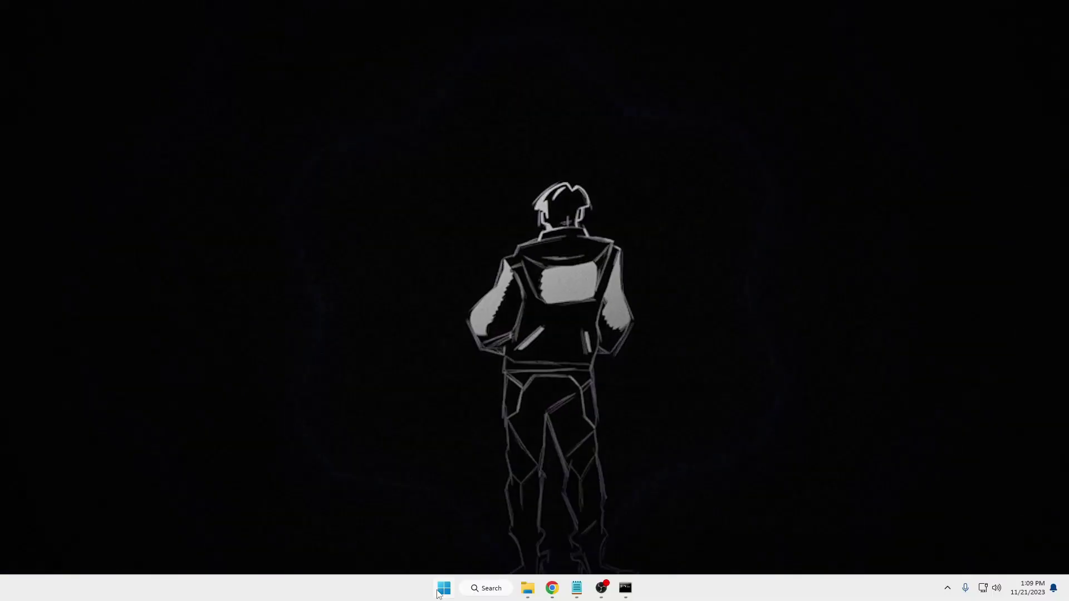
# - Open %localappdata% in File Explorer through the Run dialog
pyautogui.rightClick(445, 589)
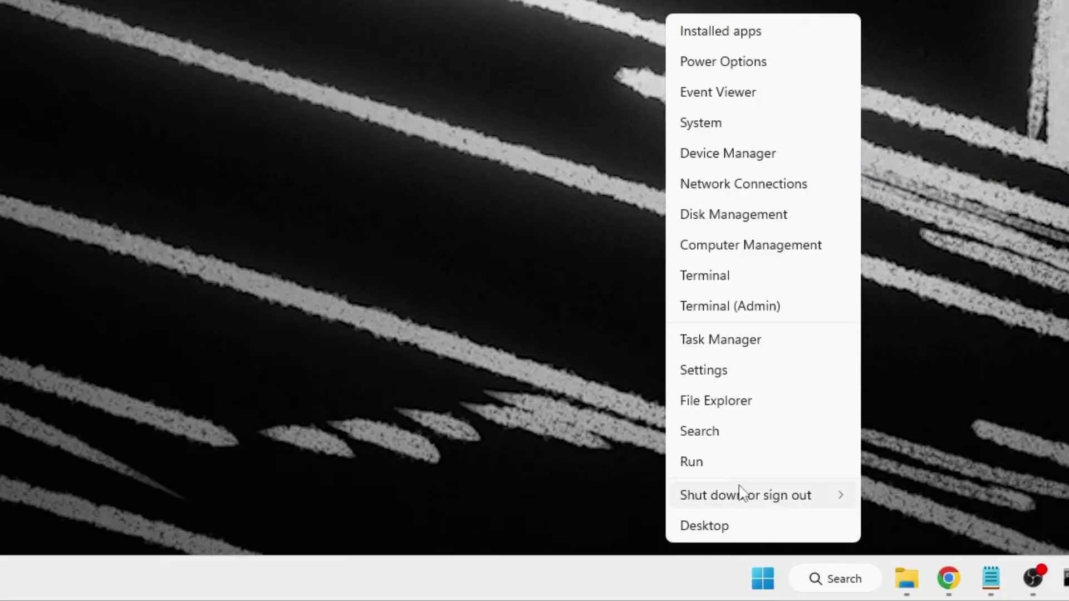
pyautogui.press('super+r')
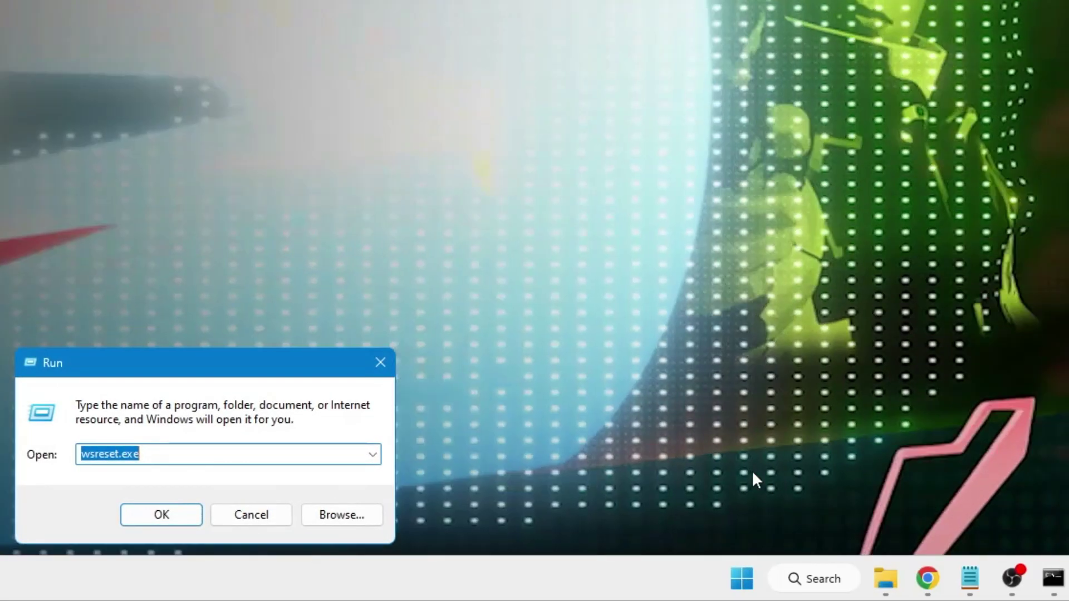
pyautogui.write('%lo')
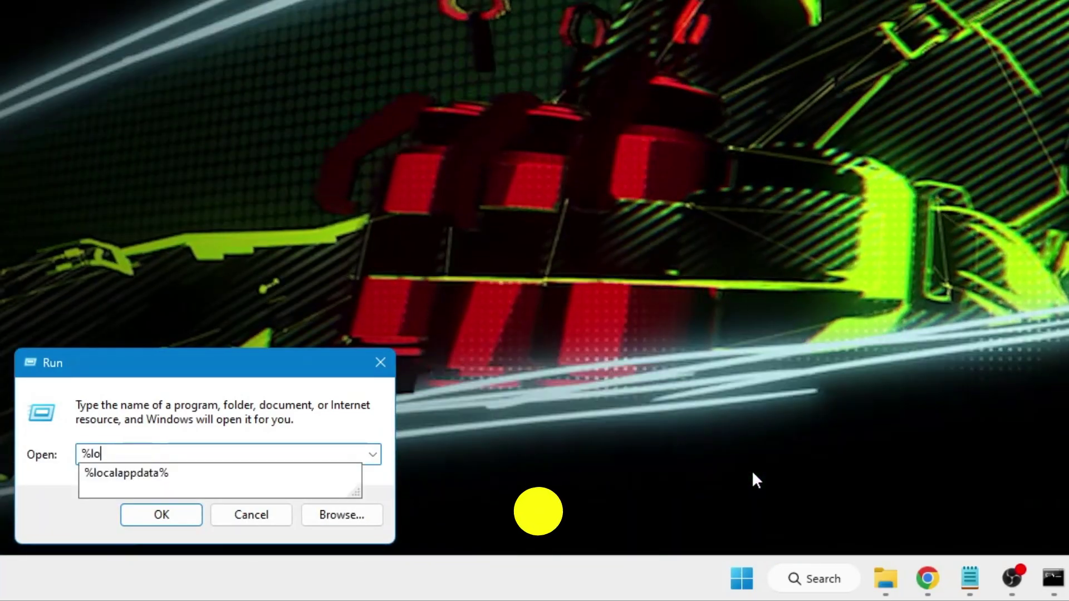
pyautogui.write('cal')
pyautogui.press('Down')
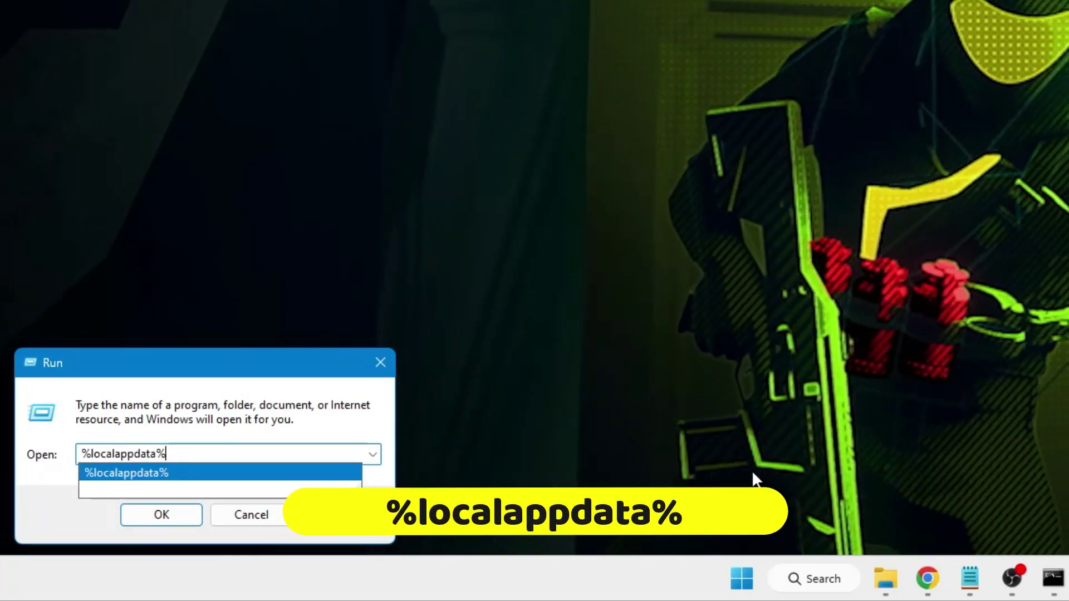
pyautogui.press('Return')
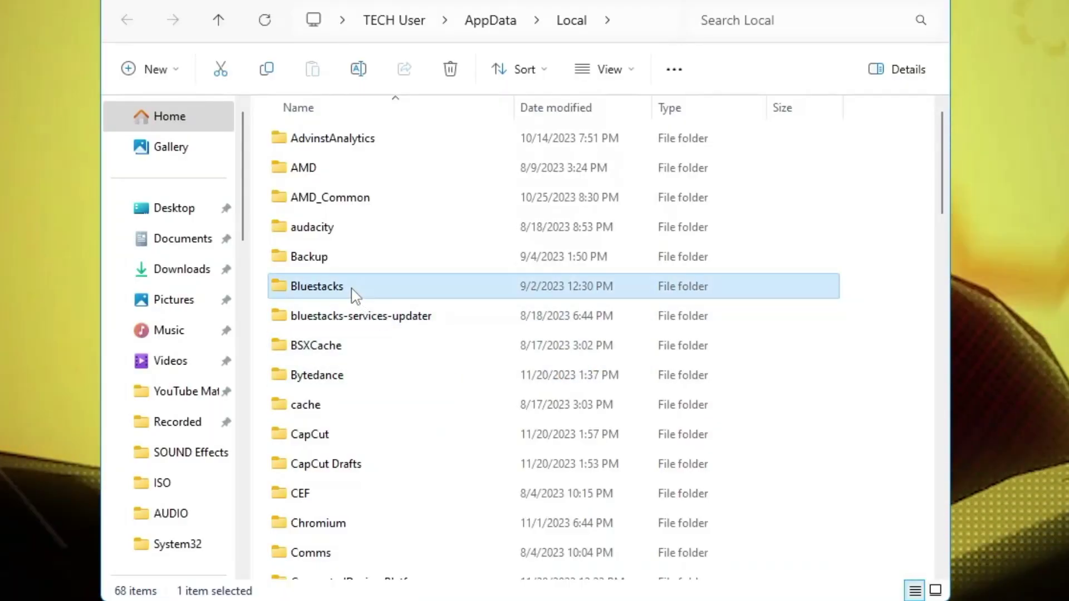
pyautogui.scroll(-15, 351, 293)
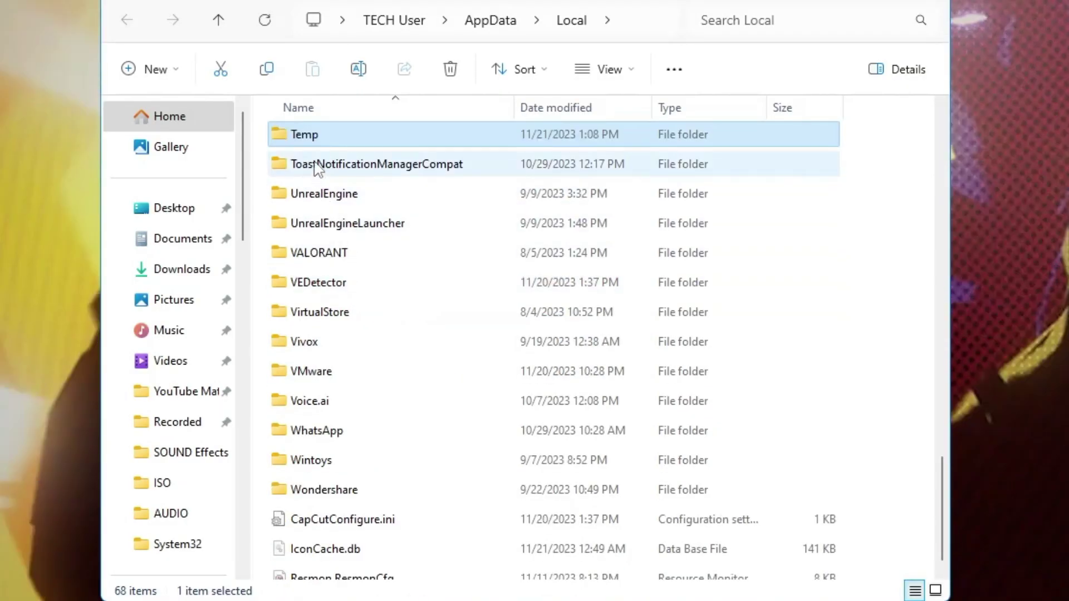
# - Delete the Roblox folder inside Temp and close File Explorer
pyautogui.doubleClick(326, 142)
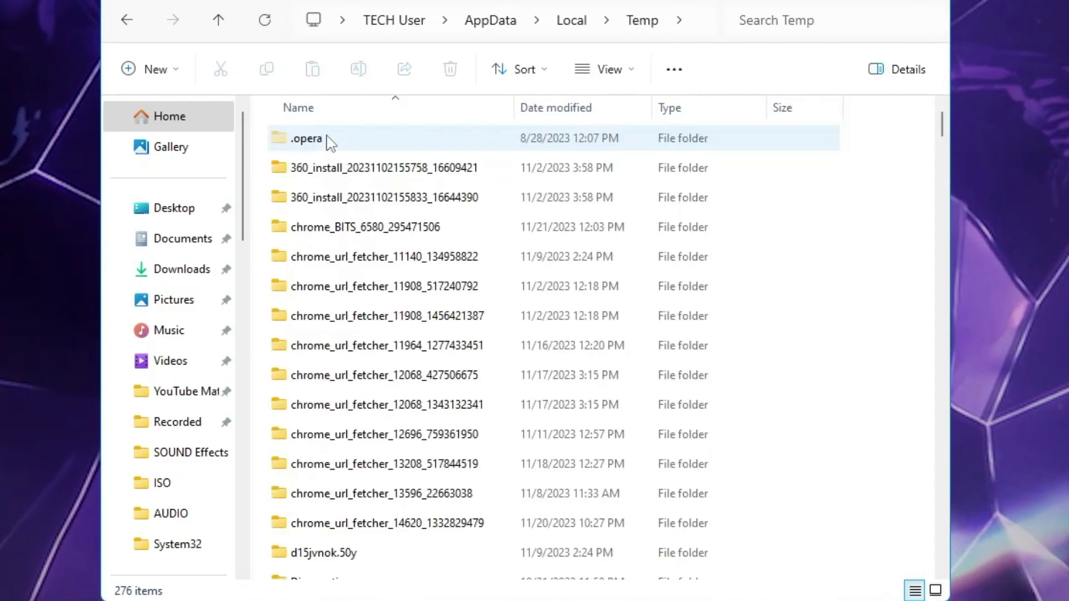
pyautogui.press('r')
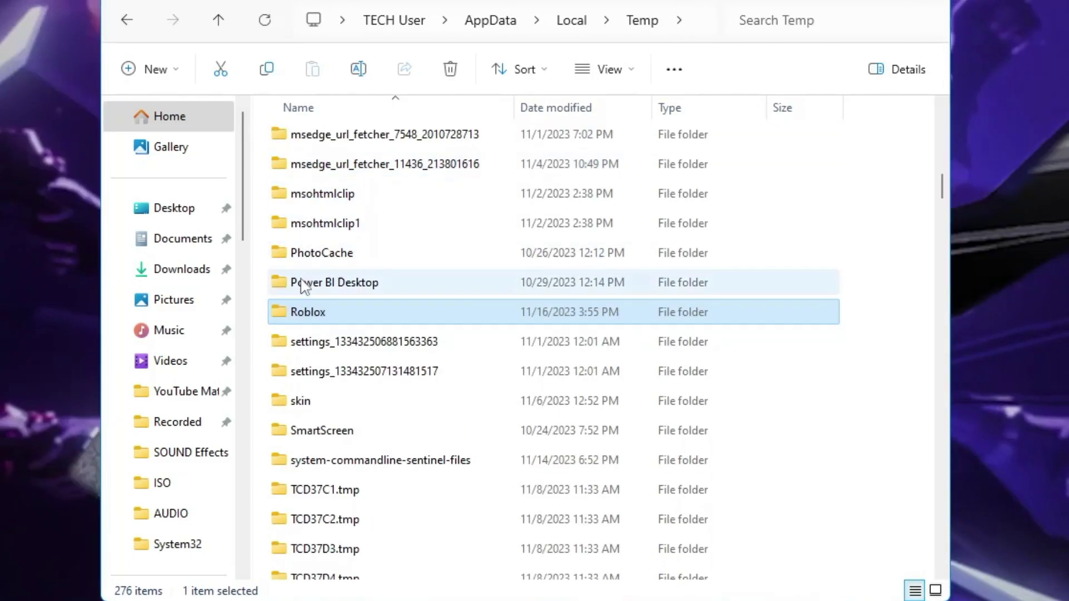
pyautogui.moveTo(308, 312)
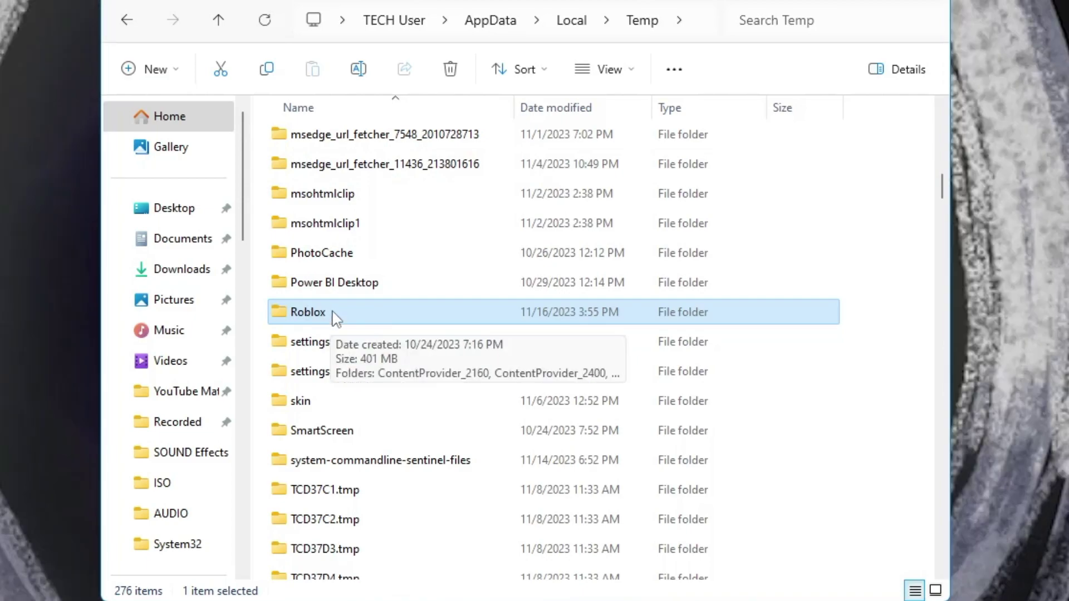
pyautogui.rightClick(333, 316)
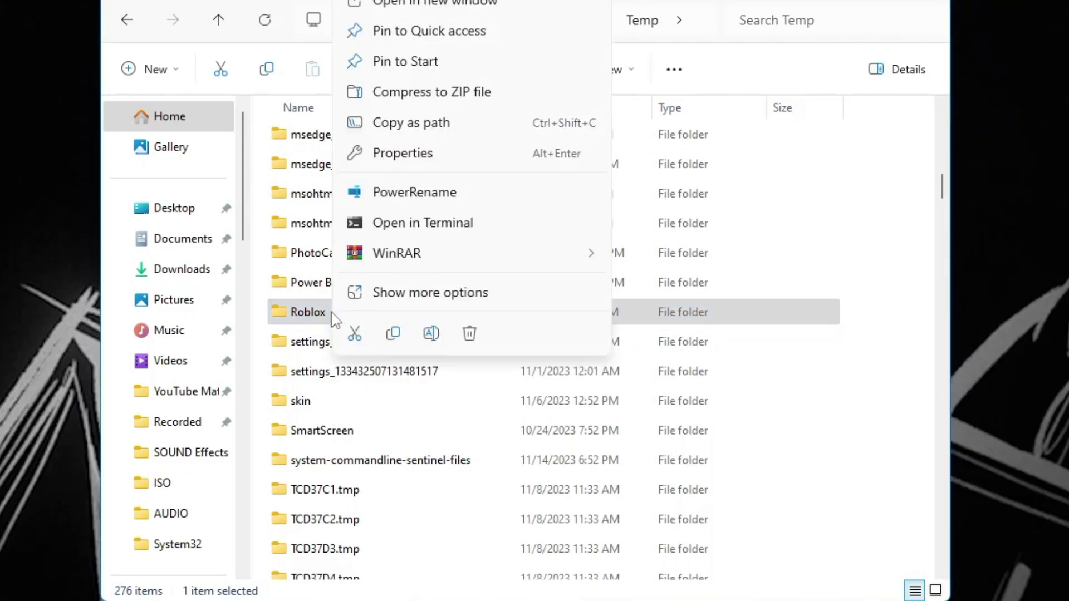
pyautogui.click(468, 335)
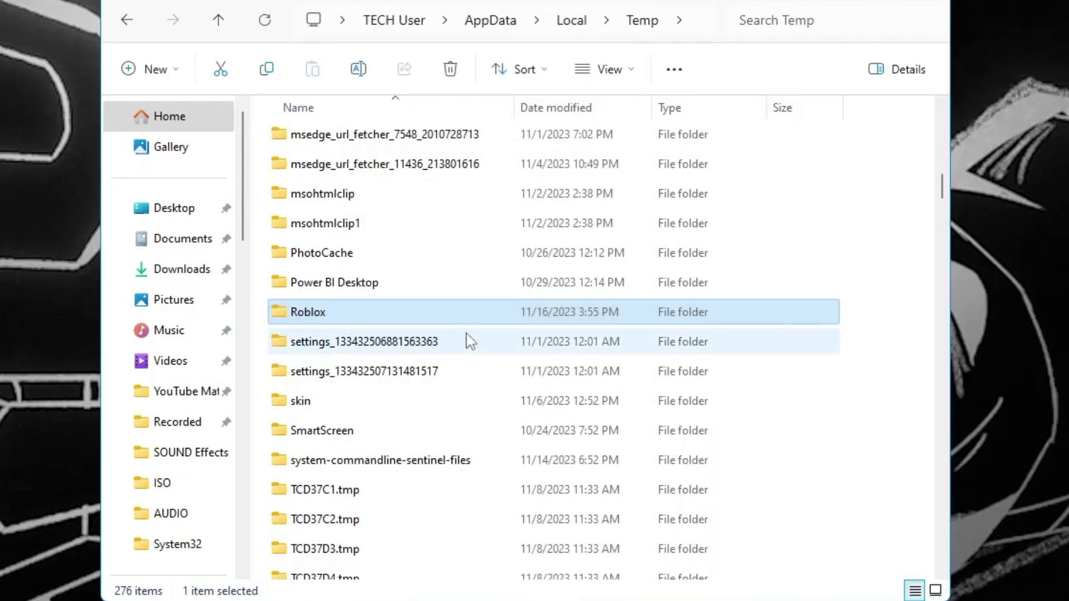
pyautogui.press('Delete')
pyautogui.click(760, 136)
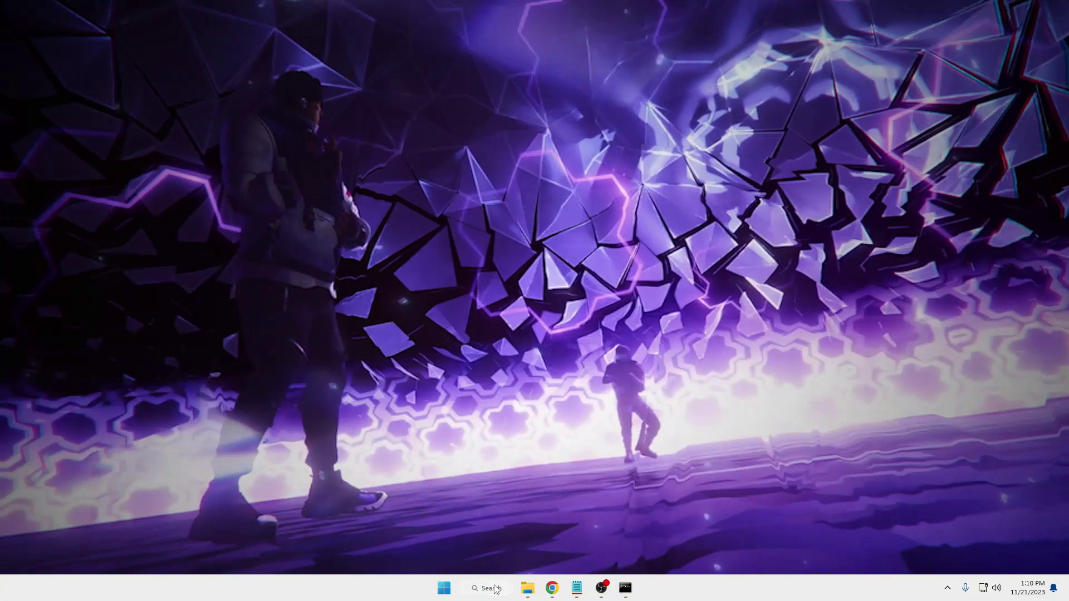
# - Find Roblox Player in search and go to its shortcut's file location
pyautogui.click(500, 589)
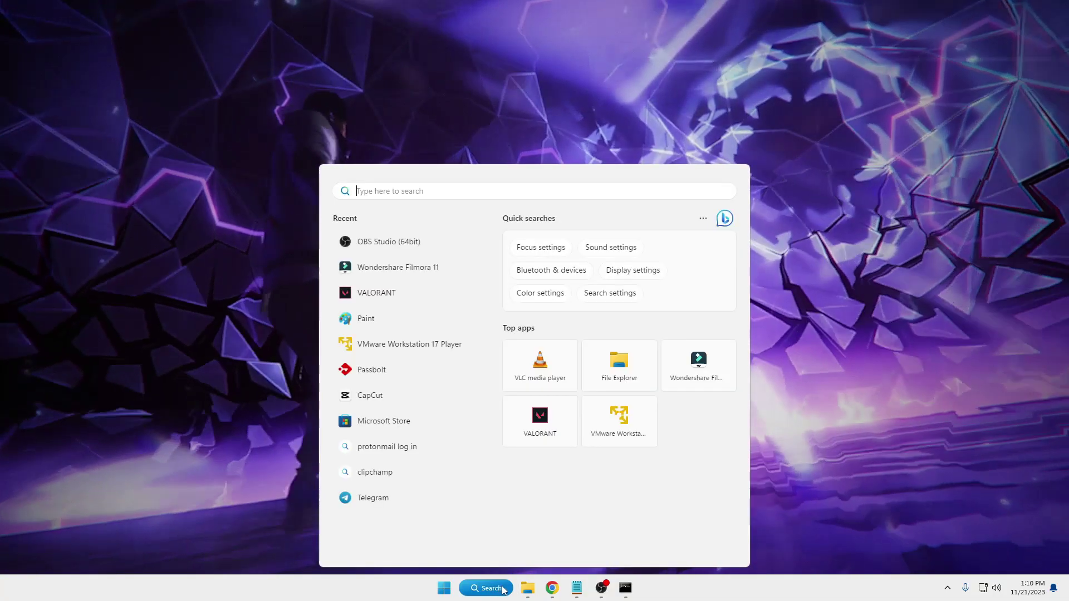
pyautogui.write('rob')
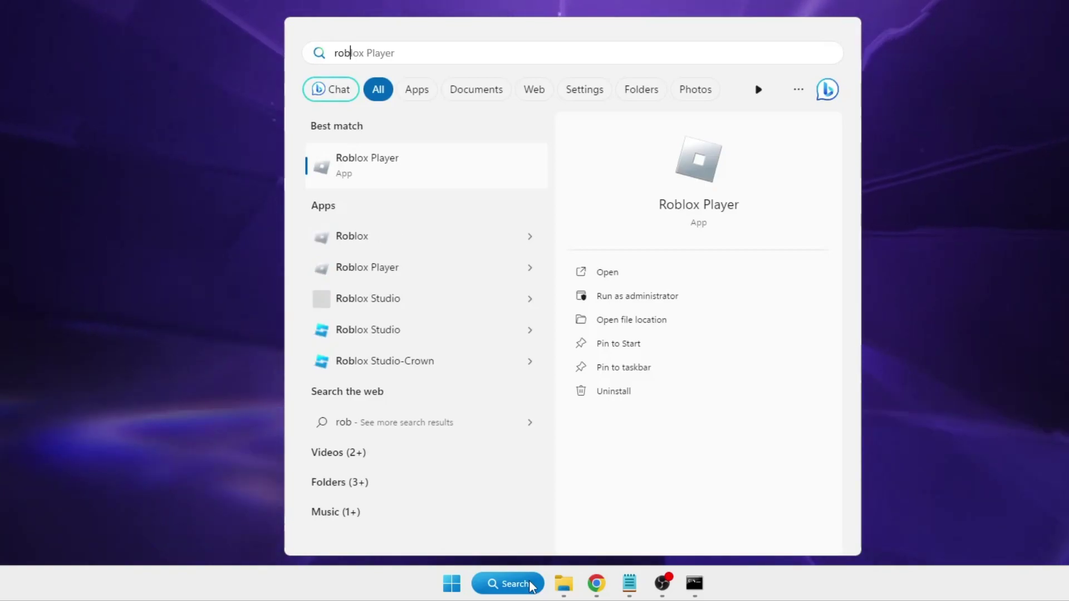
pyautogui.write('lox')
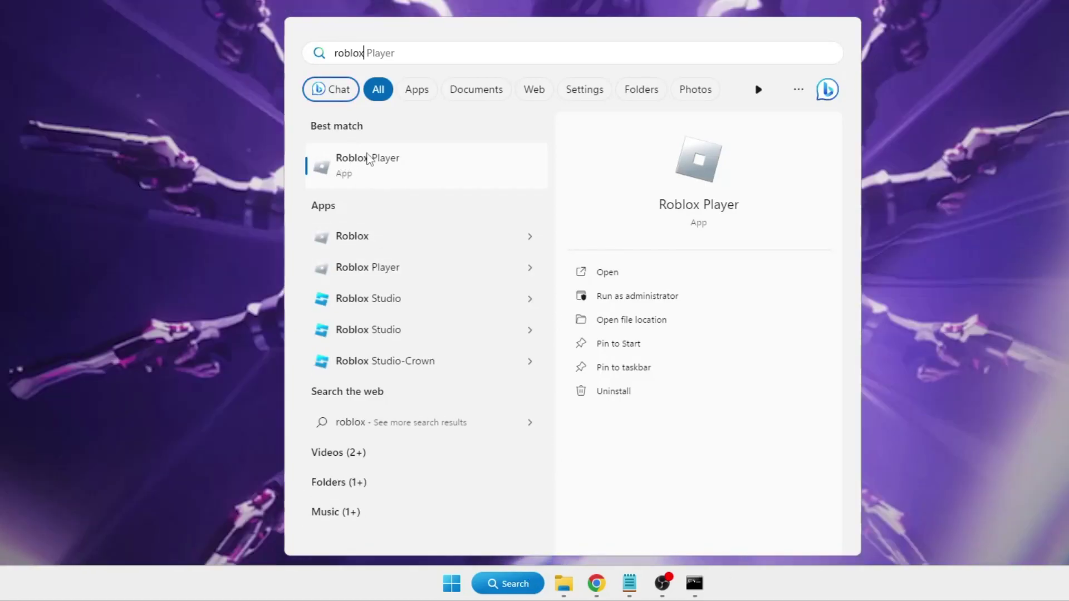
pyautogui.rightClick(371, 160)
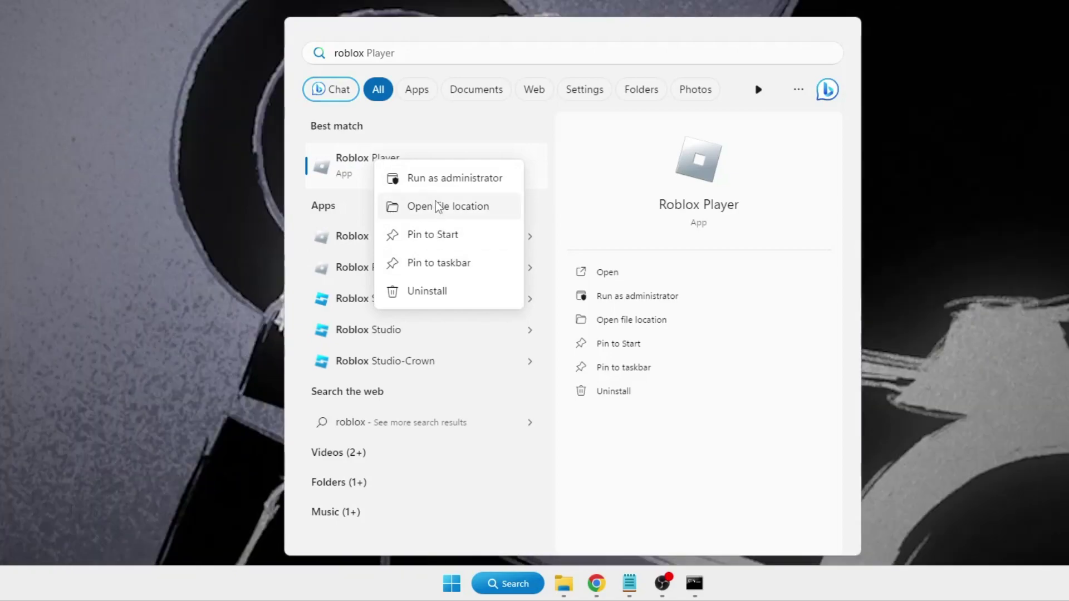
pyautogui.click(443, 206)
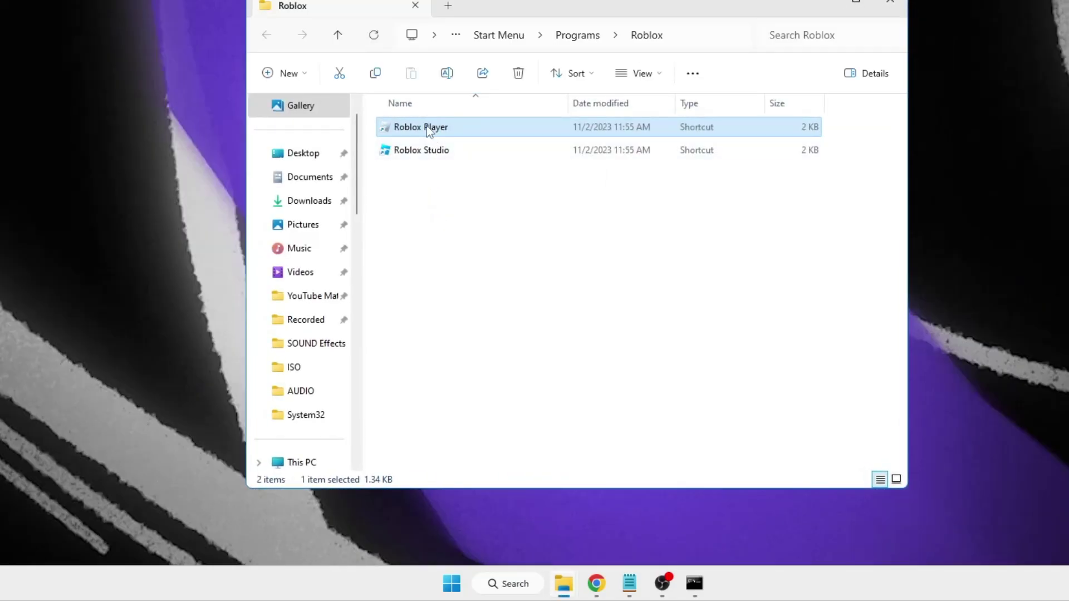
# - From the shortcut, go to the installed Roblox version folder and select RobloxPlayerLauncher.exe
pyautogui.rightClick(428, 130)
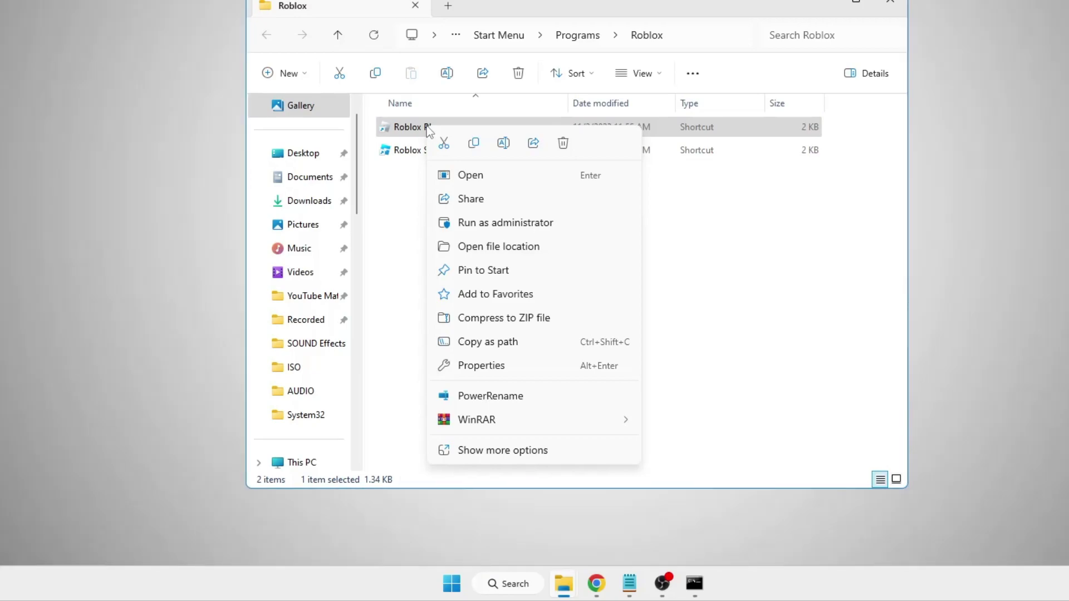
pyautogui.click(476, 247)
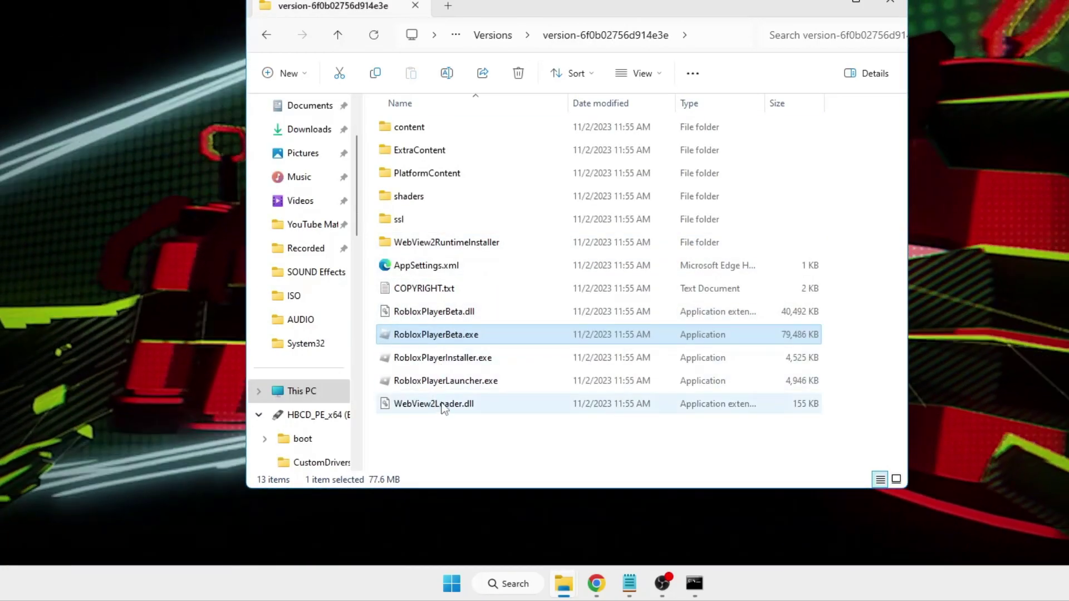
pyautogui.click(444, 383)
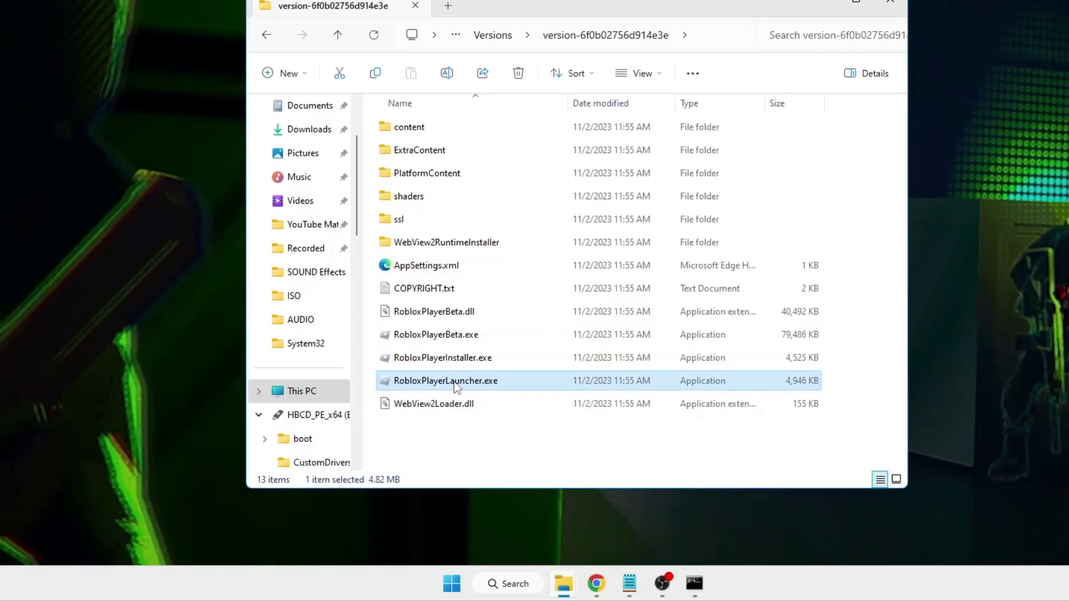
# - Show RobloxPlayerLauncher.exe's Compatibility properties
pyautogui.rightClick(455, 386)
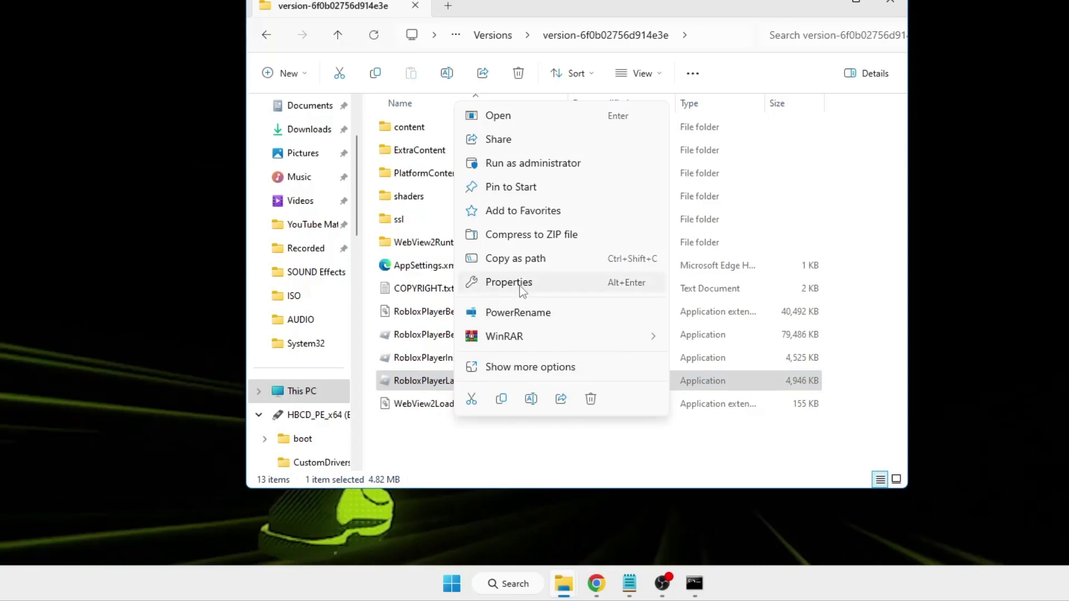
pyautogui.click(520, 284)
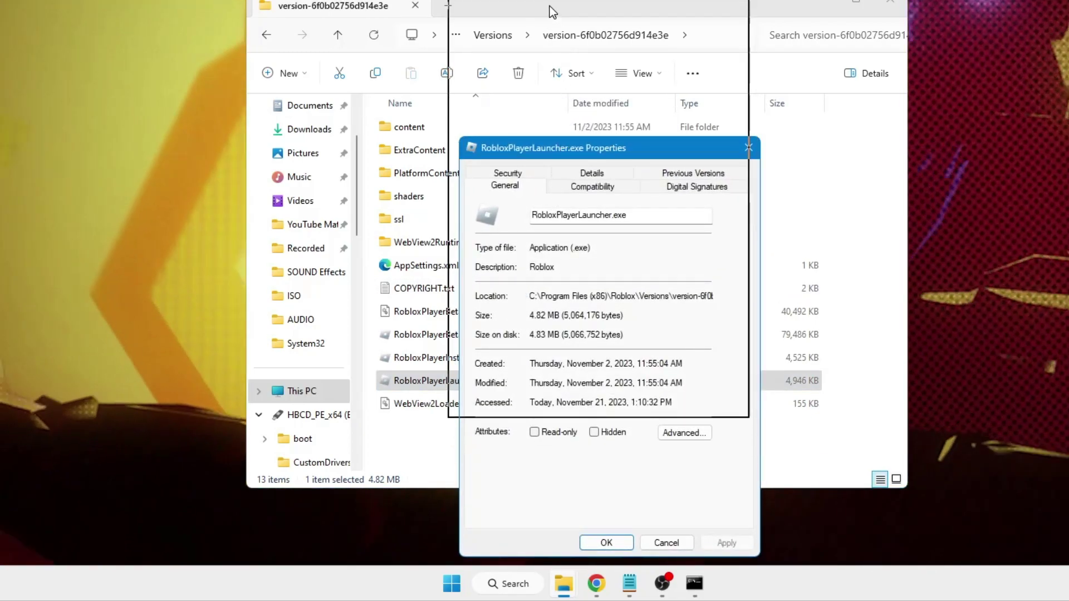
pyautogui.moveTo(548, 12); pyautogui.dragTo(549, 12)
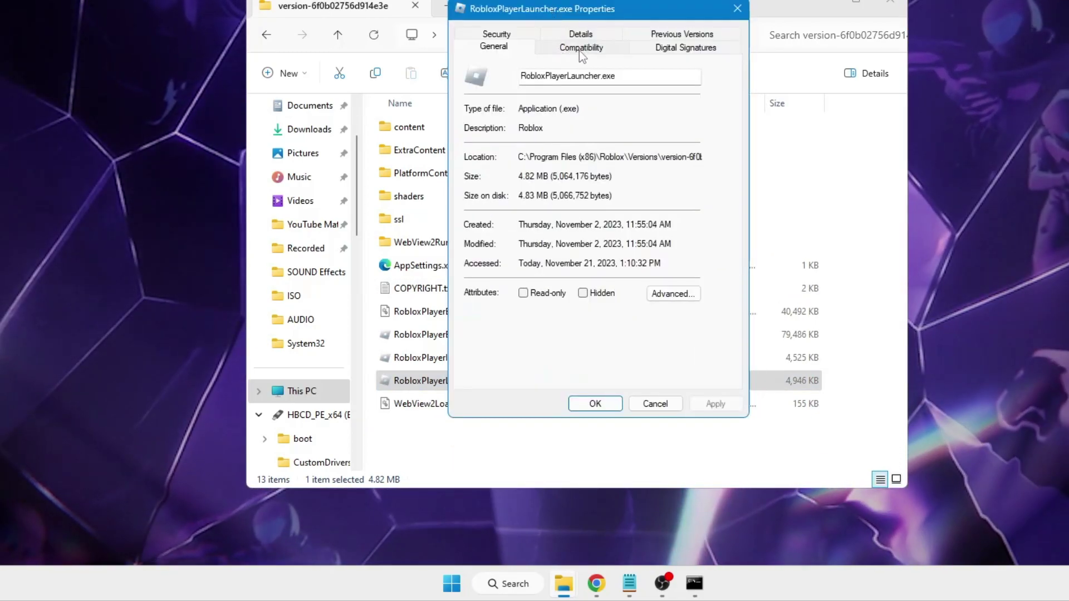
pyautogui.click(579, 50)
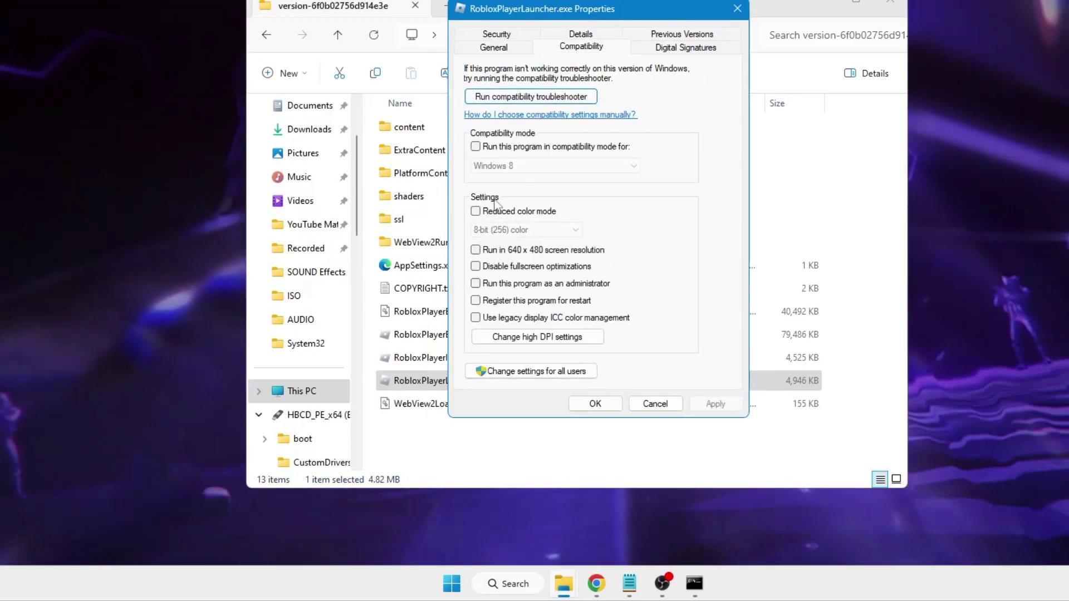
# - Enable Disable fullscreen optimizations and Run as administrator, then apply and confirm
pyautogui.click(476, 267)
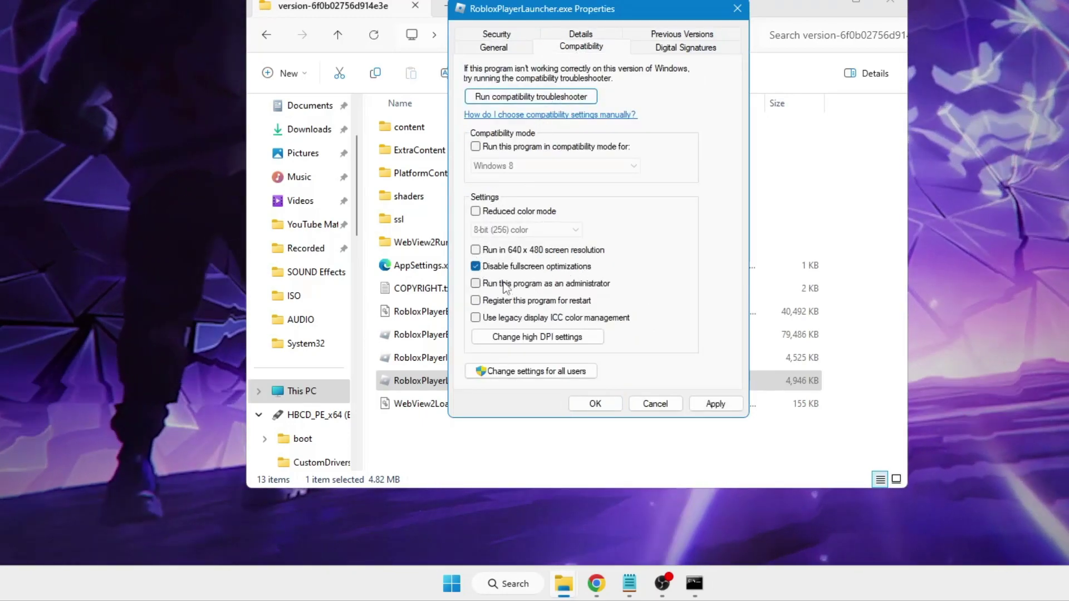
pyautogui.click(477, 284)
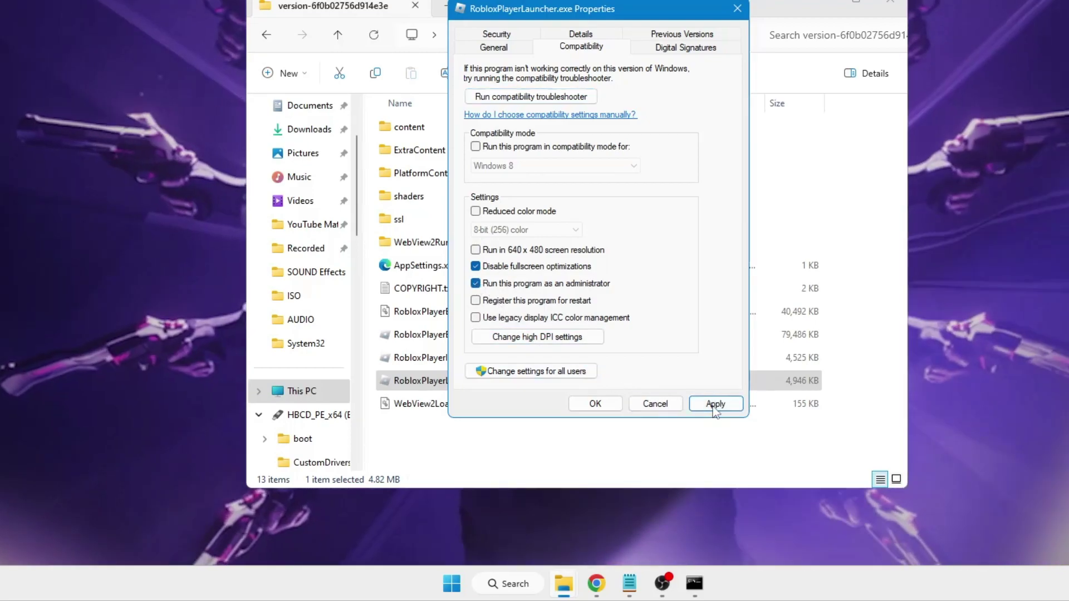
pyautogui.click(715, 404)
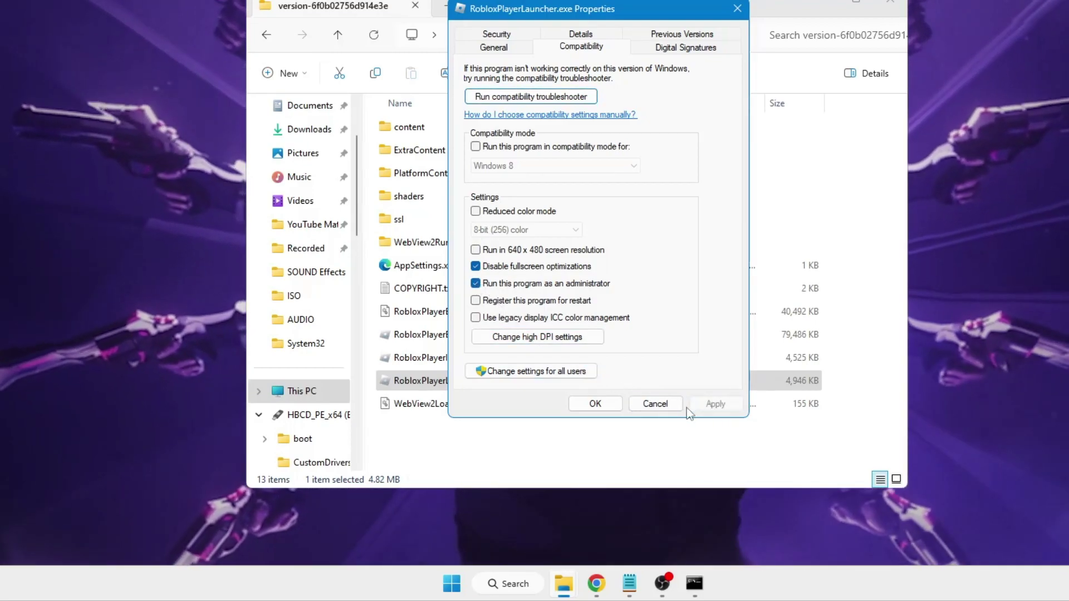
pyautogui.click(595, 404)
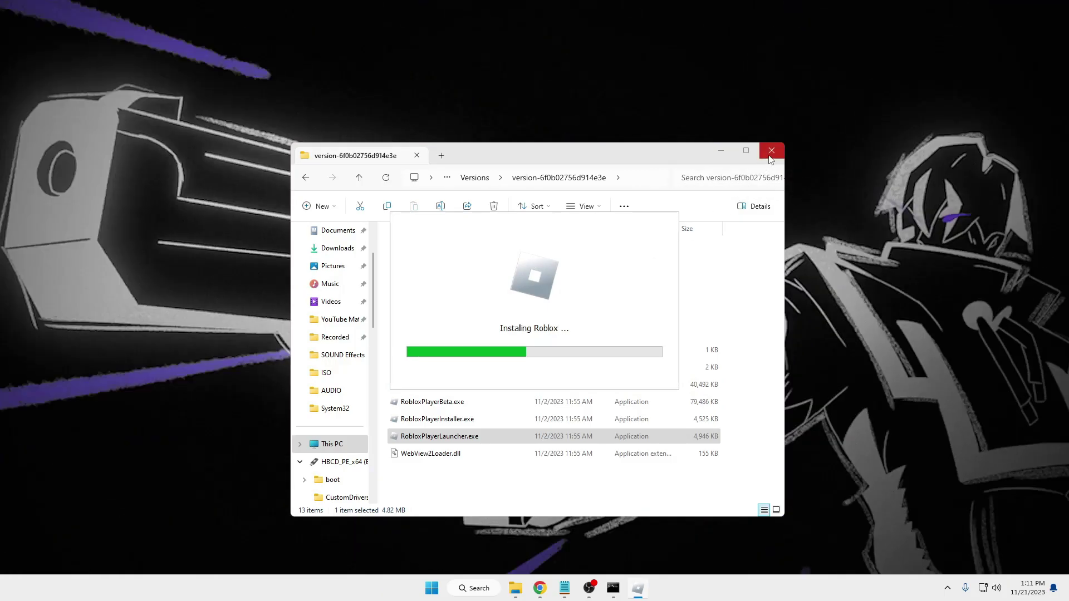
# - Open Programs and Features via appwiz.cpl and jump to the Roblox entries
pyautogui.click(769, 155)
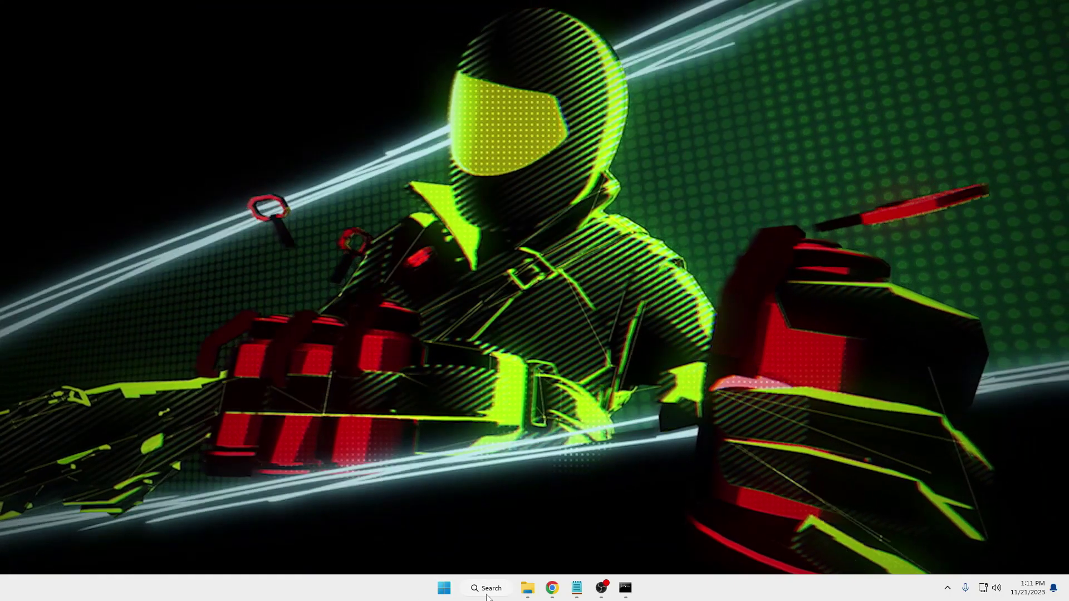
pyautogui.click(491, 588)
pyautogui.write('a')
pyautogui.write('pp')
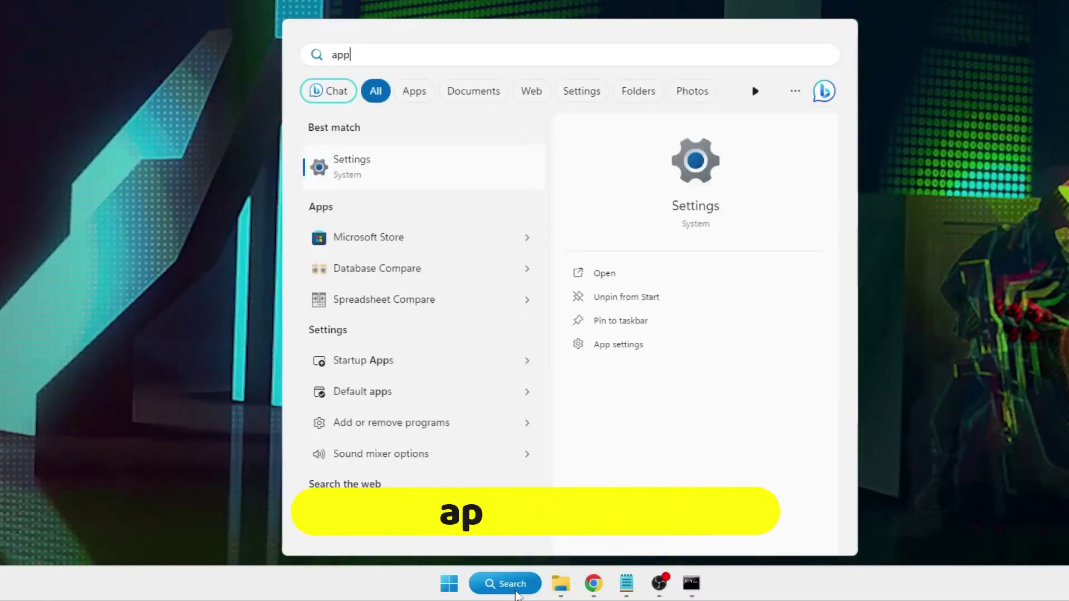
pyautogui.write('wiz.c')
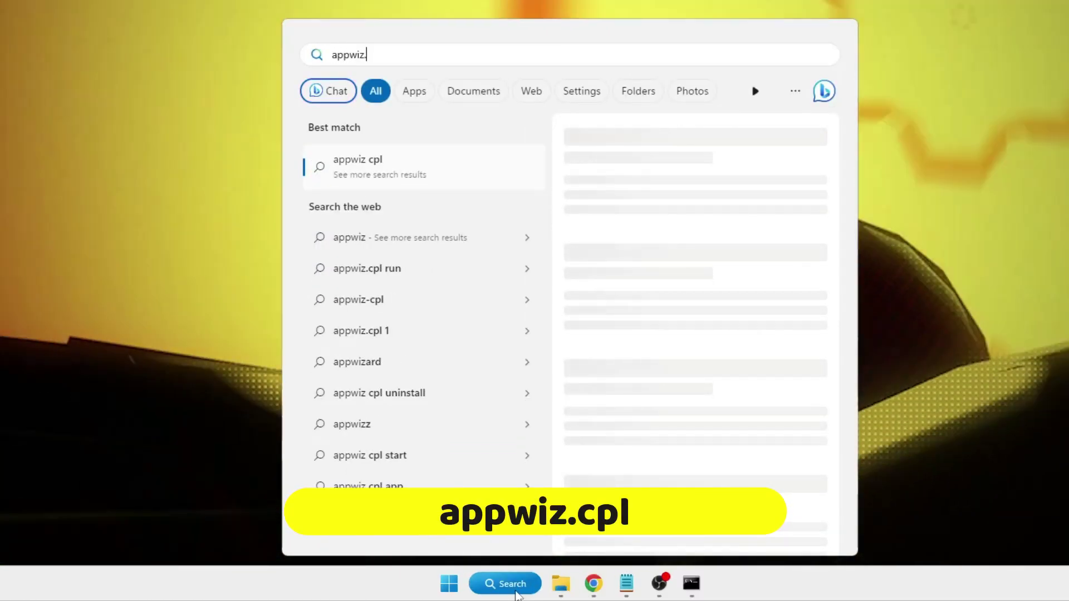
pyautogui.write('pl')
pyautogui.press('Return')
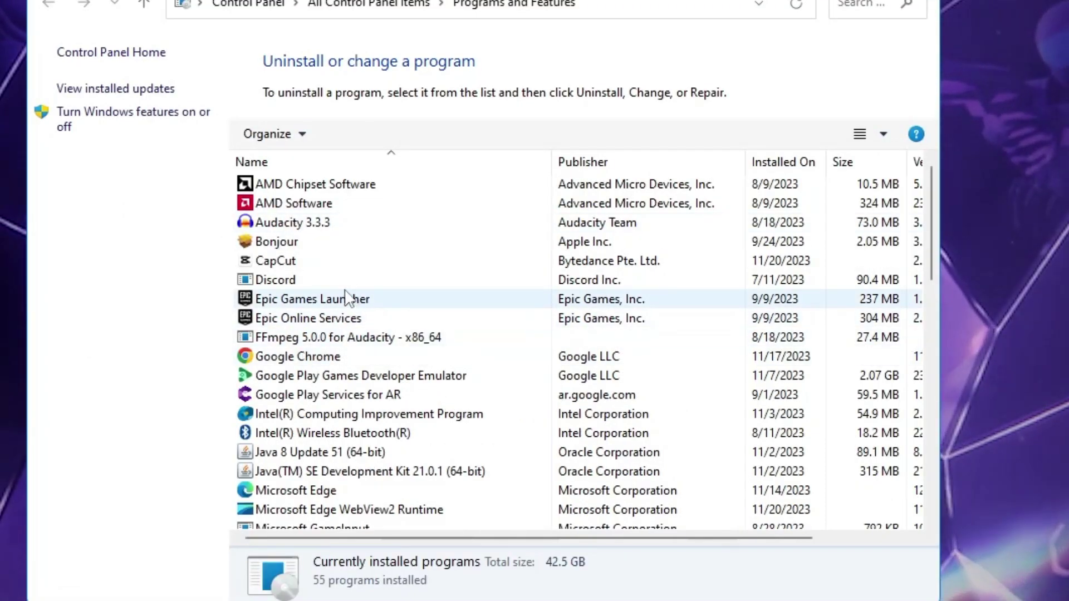
pyautogui.press('r')
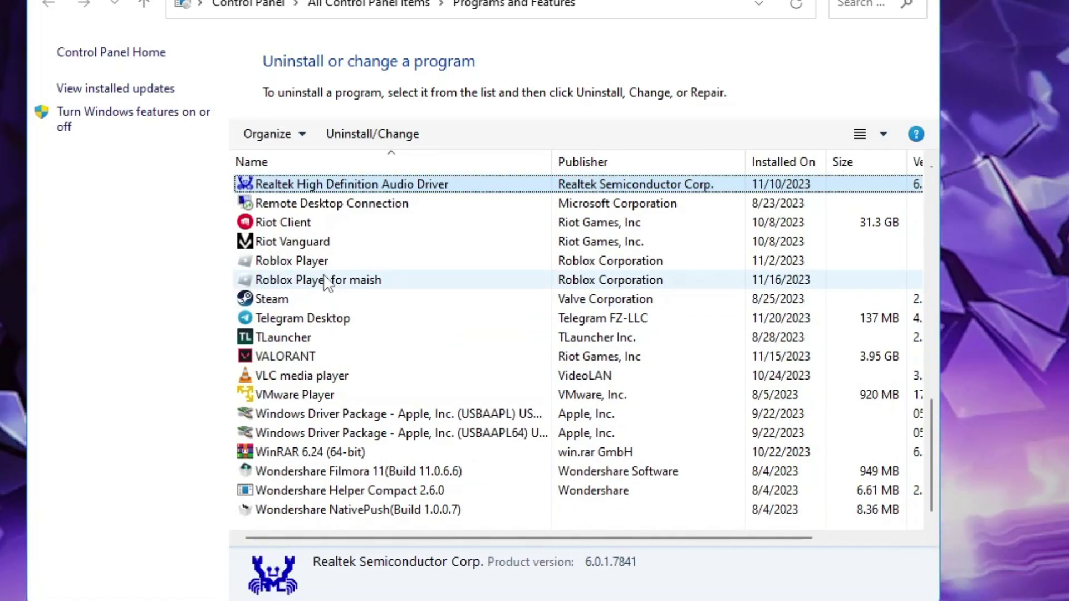
# - Uninstall the second Roblox Player entry and acknowledge the confirmation
pyautogui.click(326, 284)
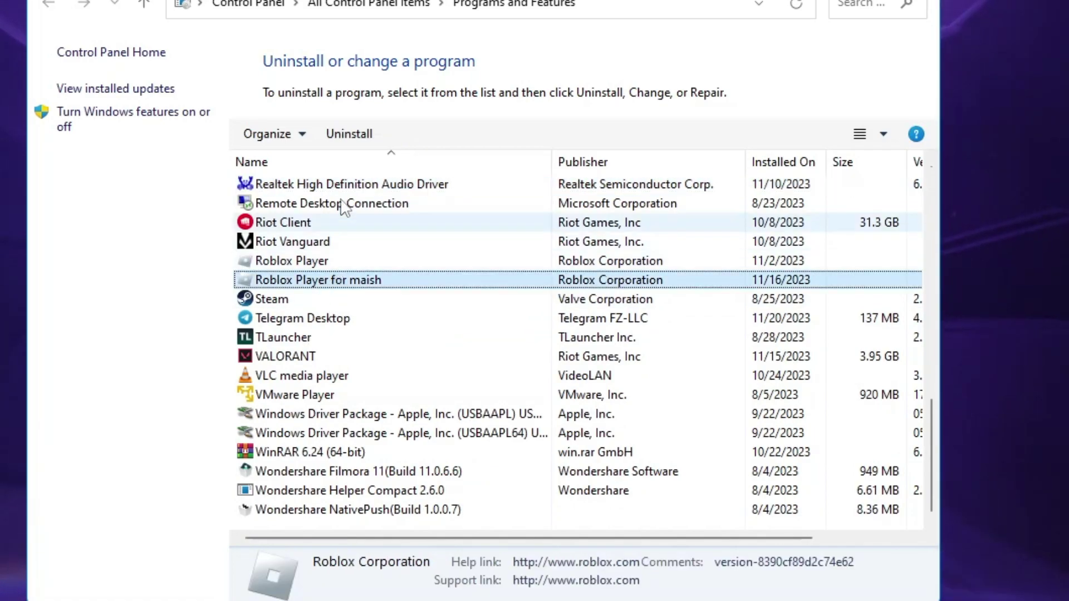
pyautogui.click(340, 131)
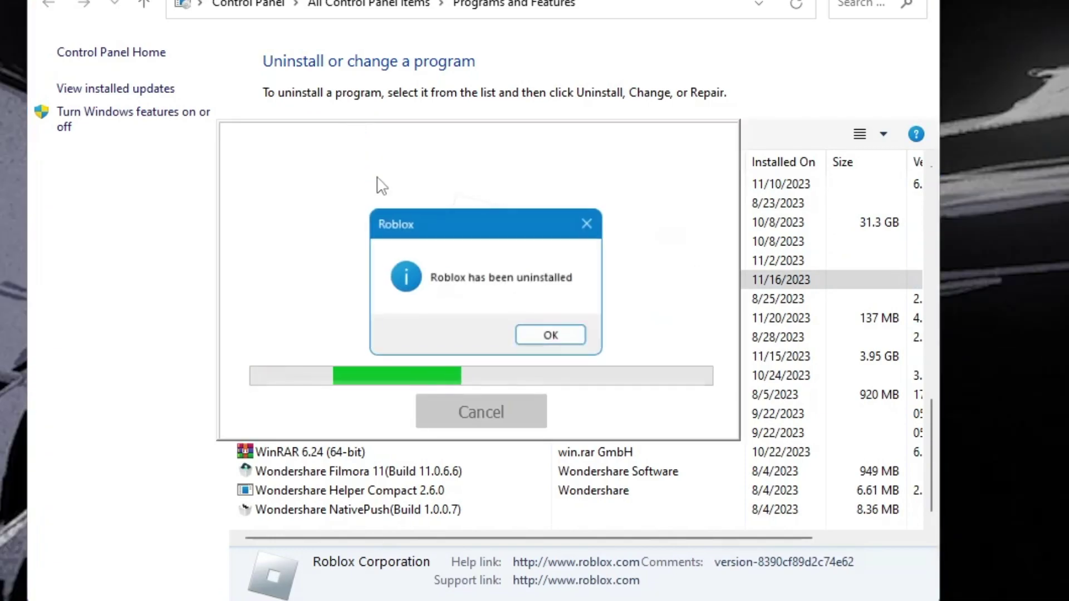
pyautogui.click(544, 330)
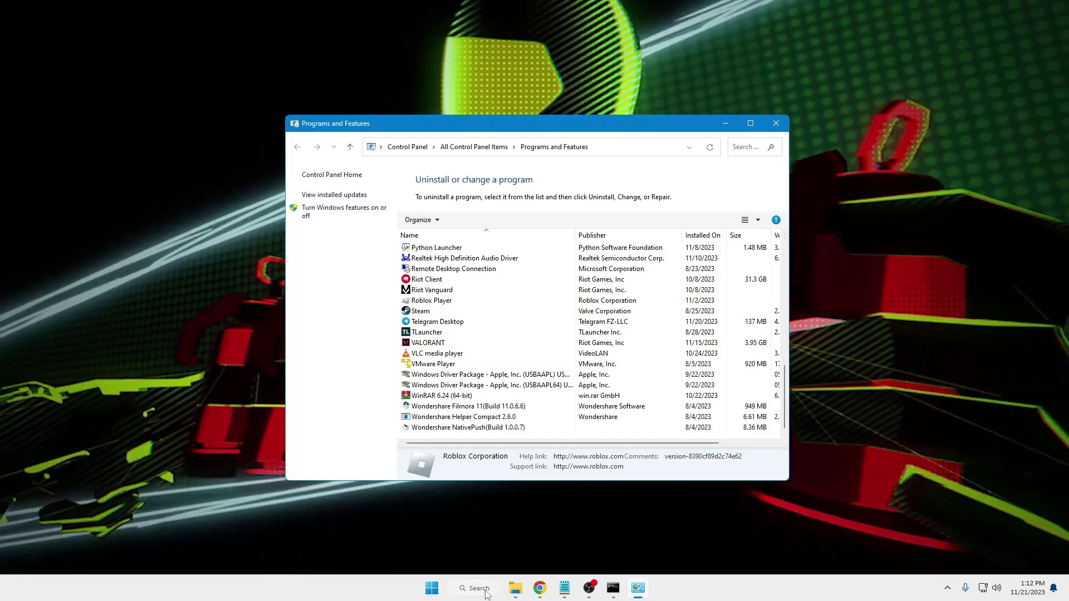
# - Open Windows Defender Firewall and its on/off settings page from search
pyautogui.click(480, 588)
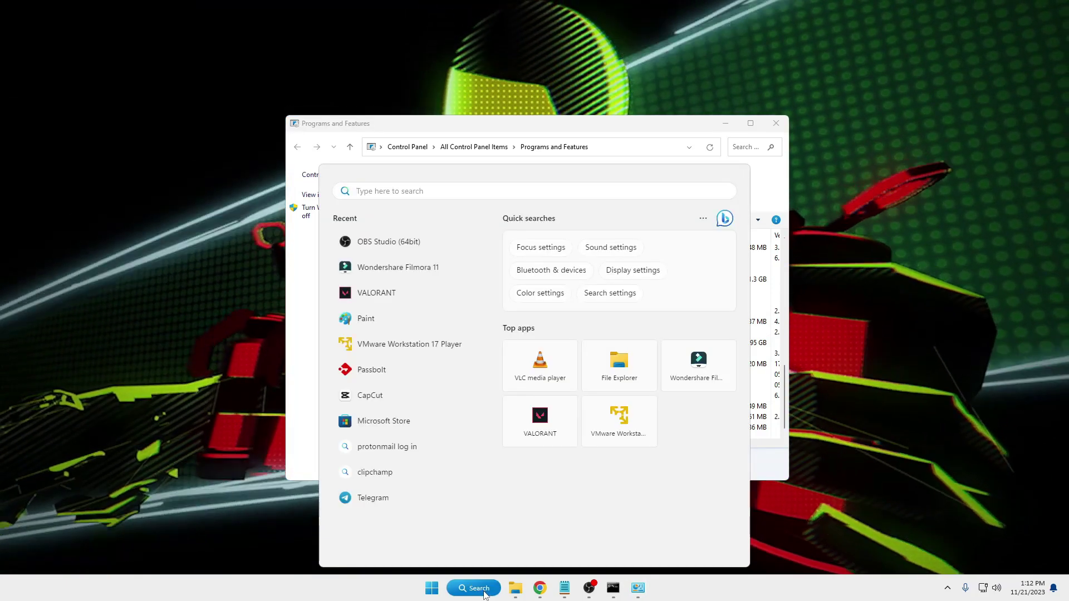
pyautogui.write('firewa')
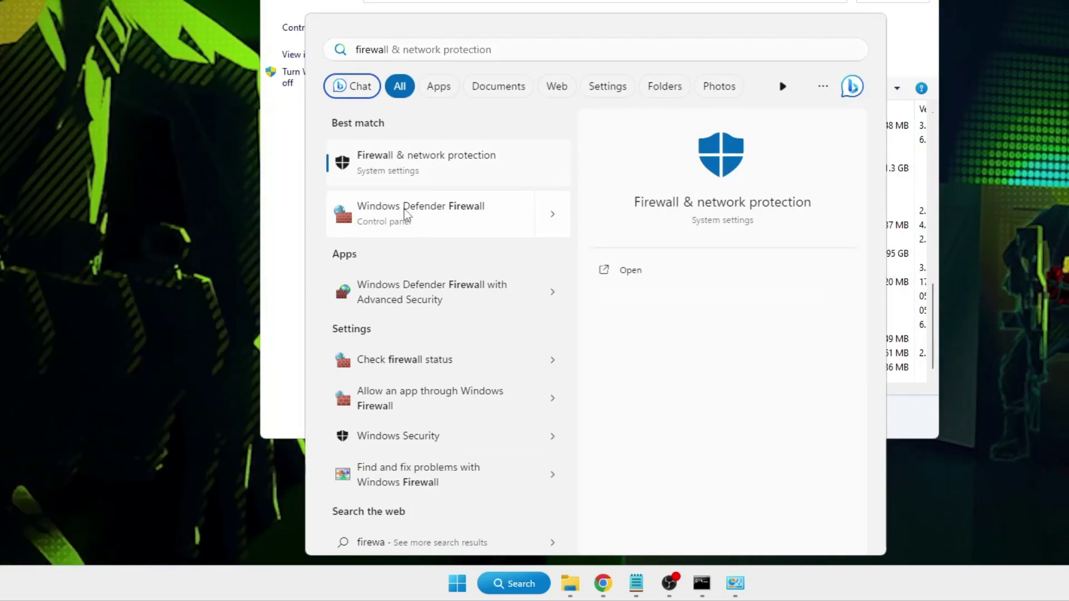
pyautogui.click(406, 213)
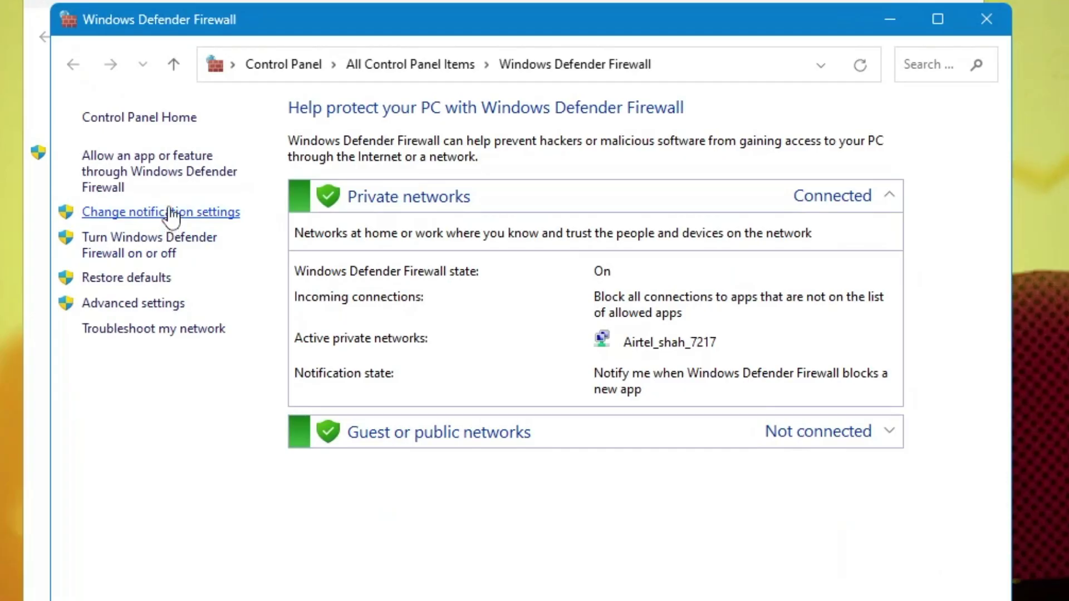
pyautogui.click(130, 243)
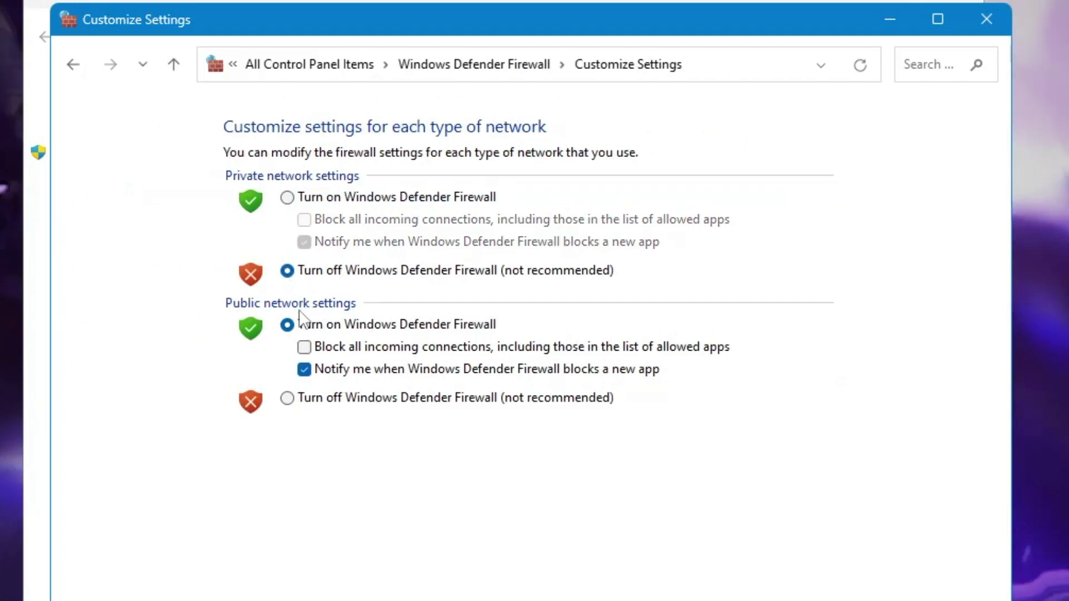
# - Turn the firewall off for private and public networks, confirm and close the window
pyautogui.click(287, 397)
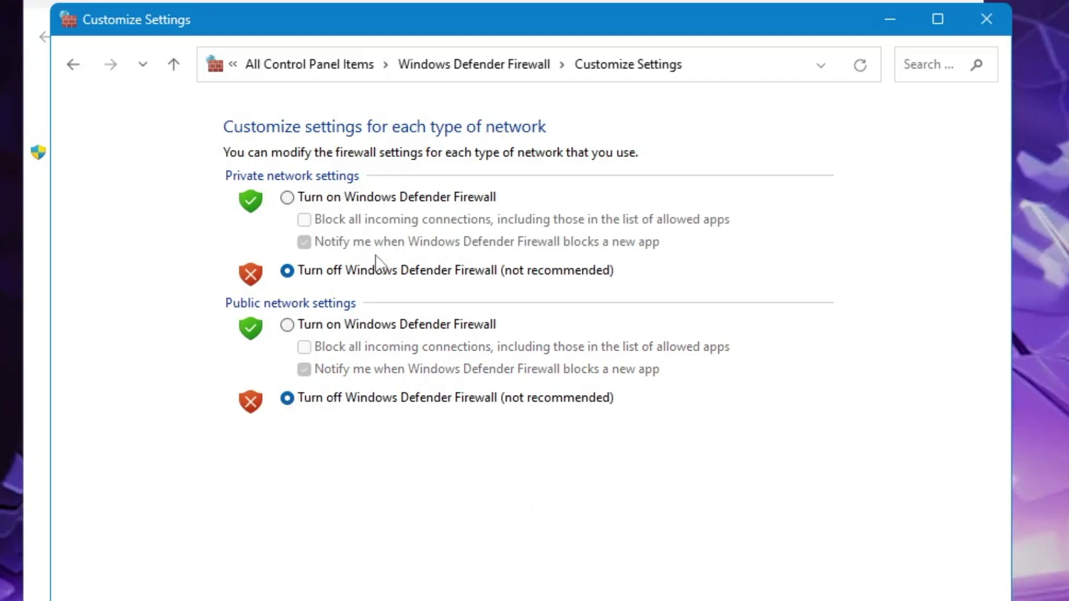
pyautogui.press('Return')
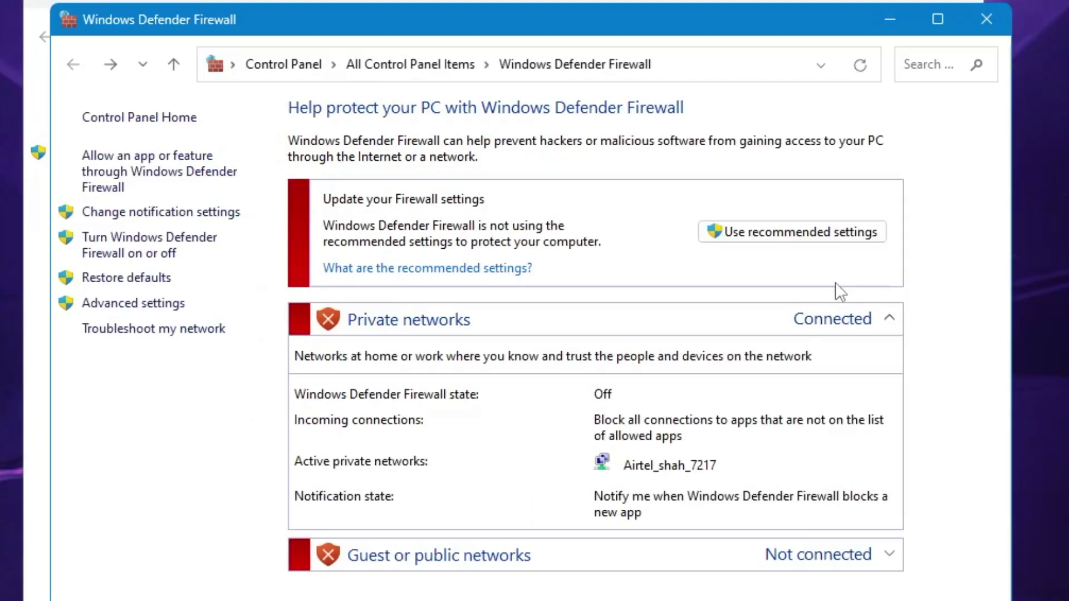
pyautogui.click(973, 18)
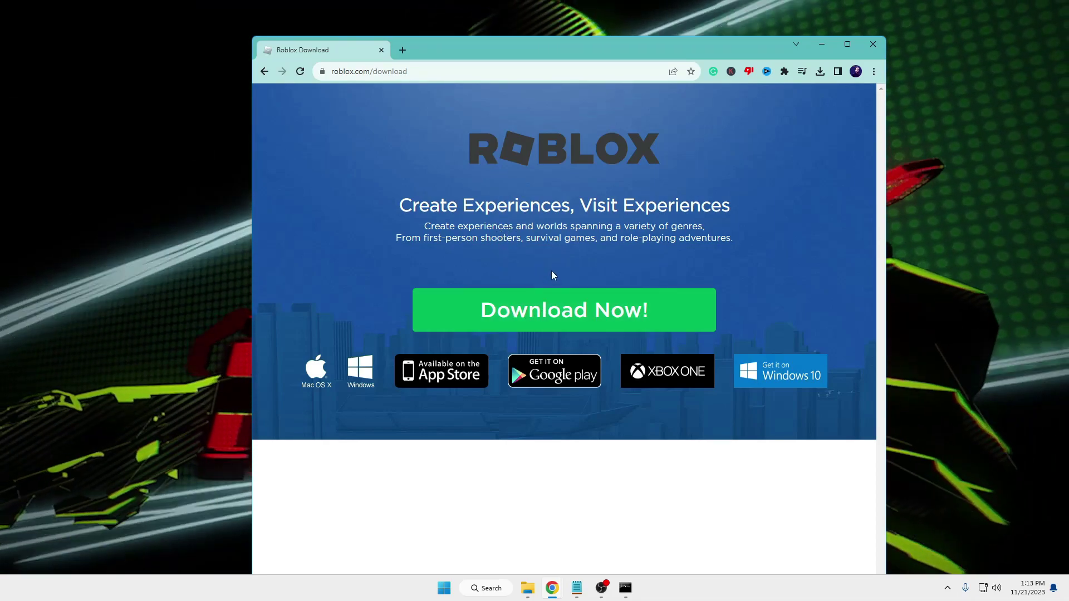
# - Download RobloxPlayerInstaller.exe from roblox.com/download and run it from Chrome's downloads
pyautogui.click(580, 308)
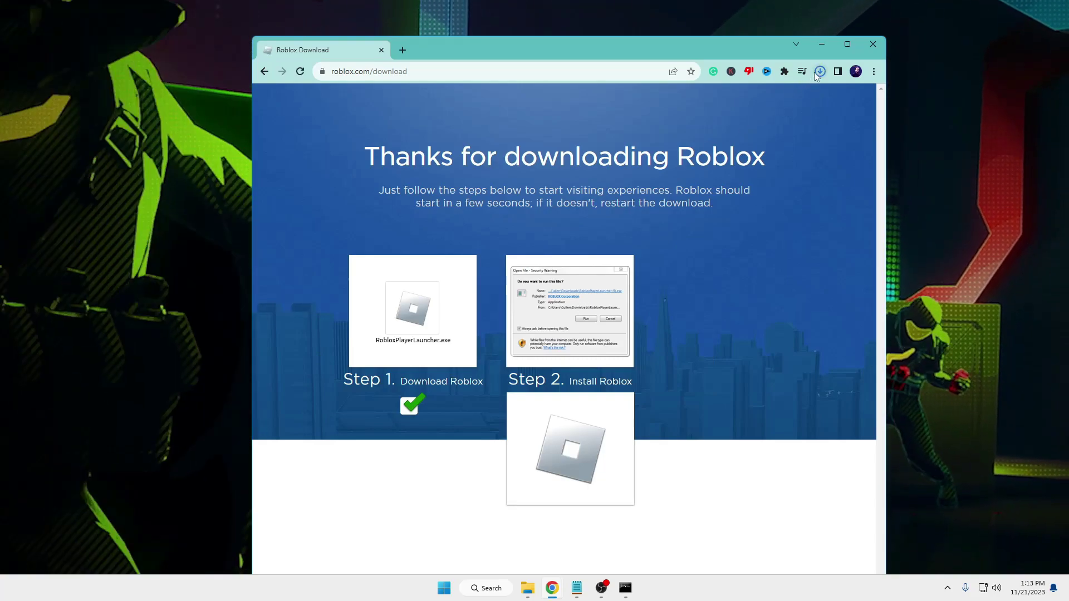
pyautogui.click(819, 72)
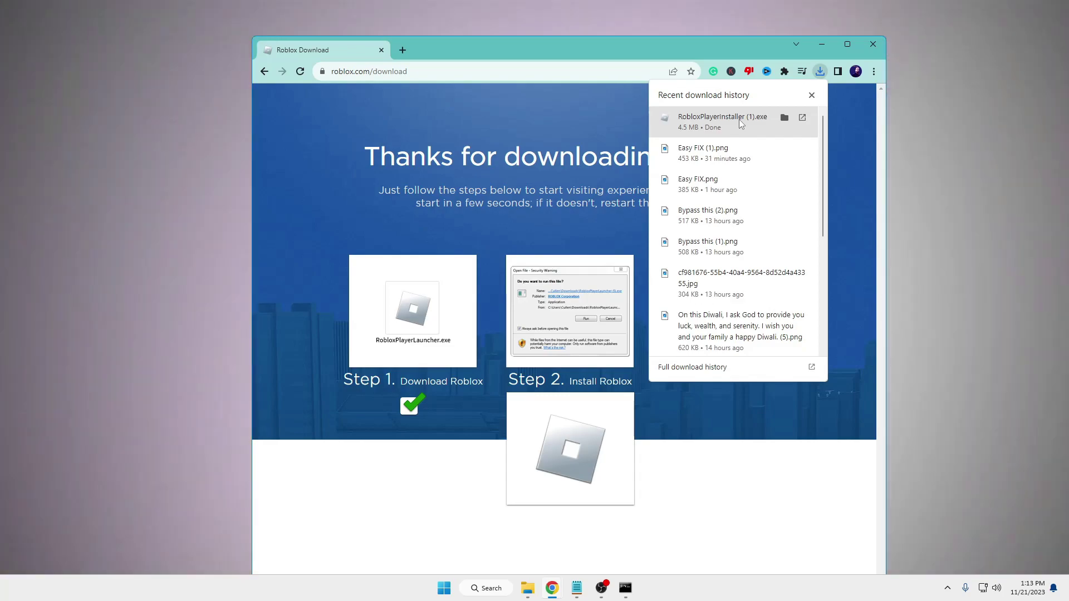
pyautogui.click(739, 122)
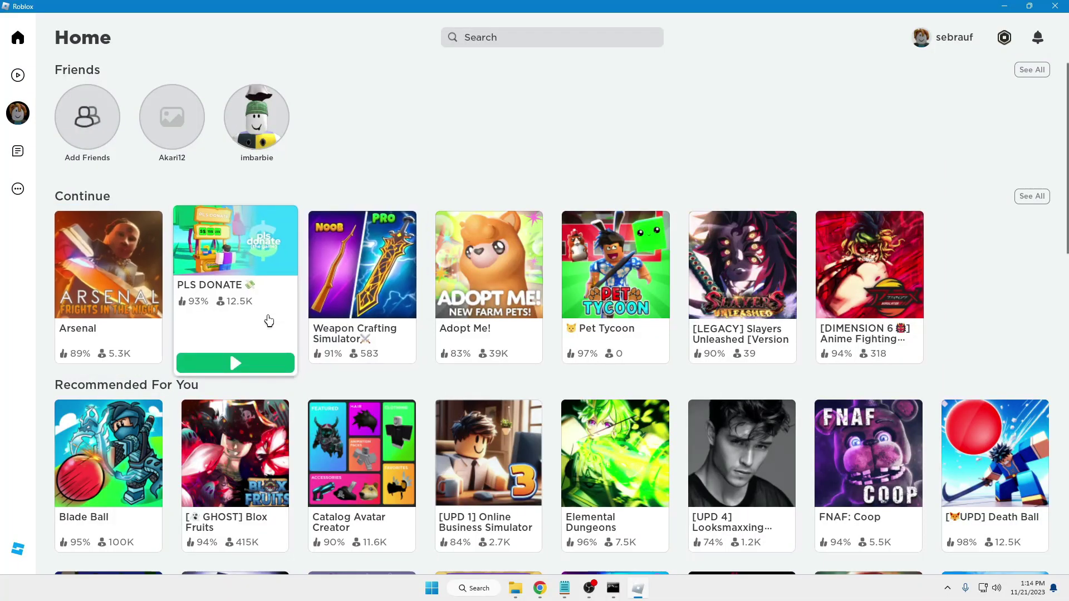
pyautogui.moveTo(109, 267)
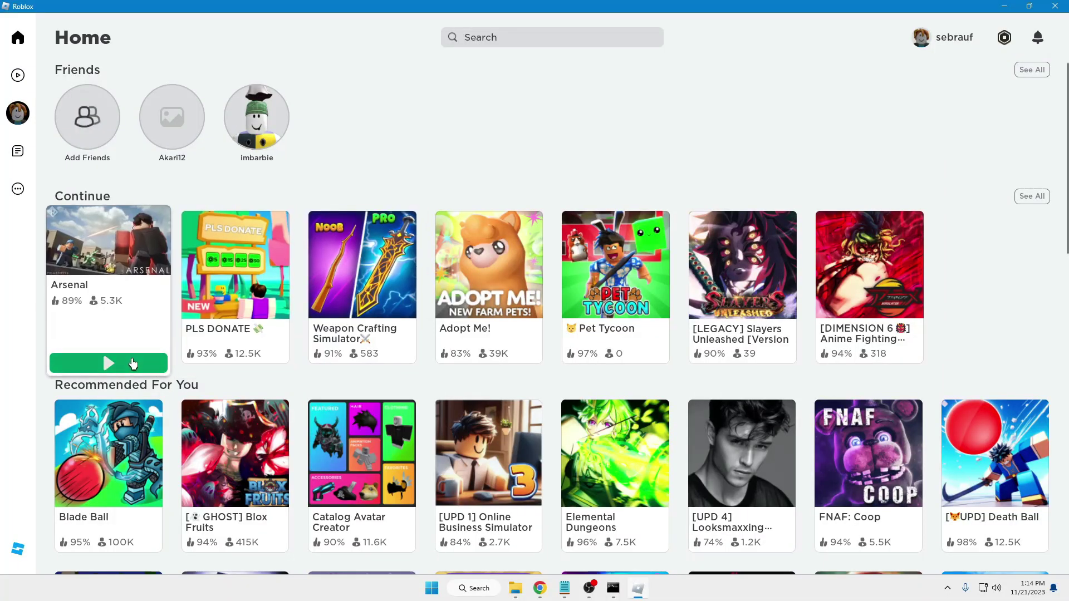
# - Launch Arsenal from the Continue row on the Roblox Home page
pyautogui.click(132, 364)
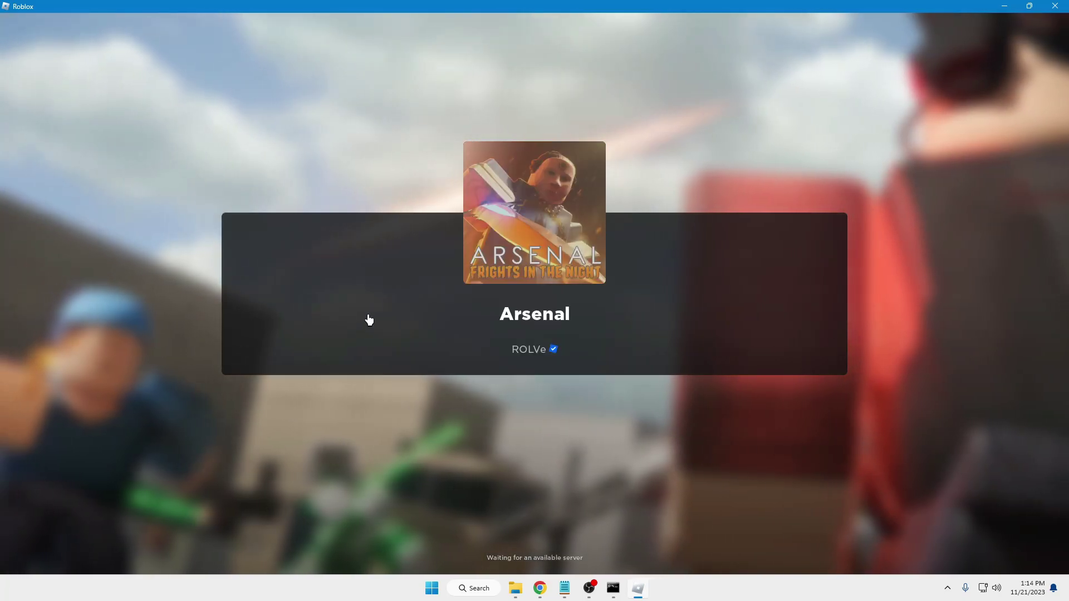